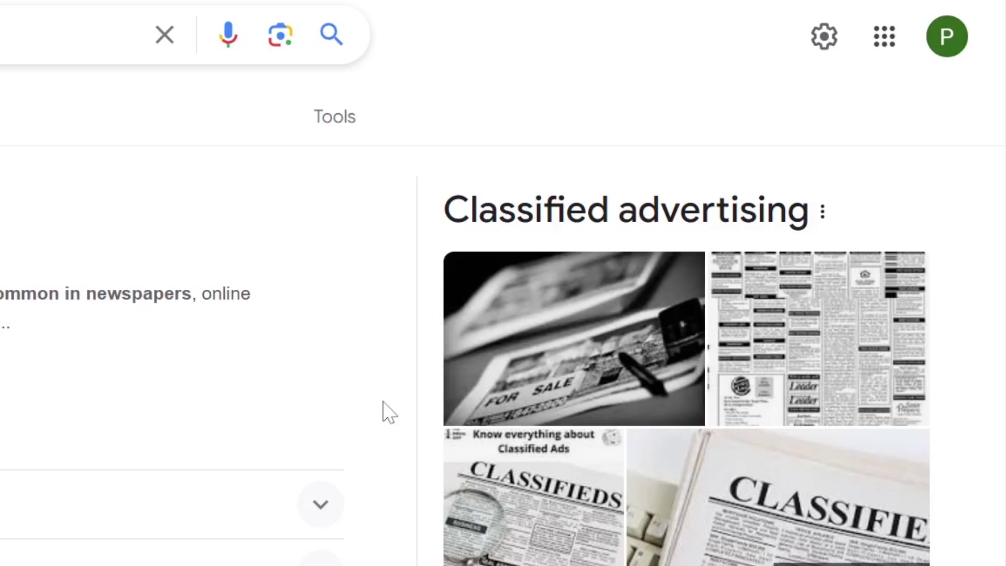
pyautogui.scroll(-4, 389, 413)
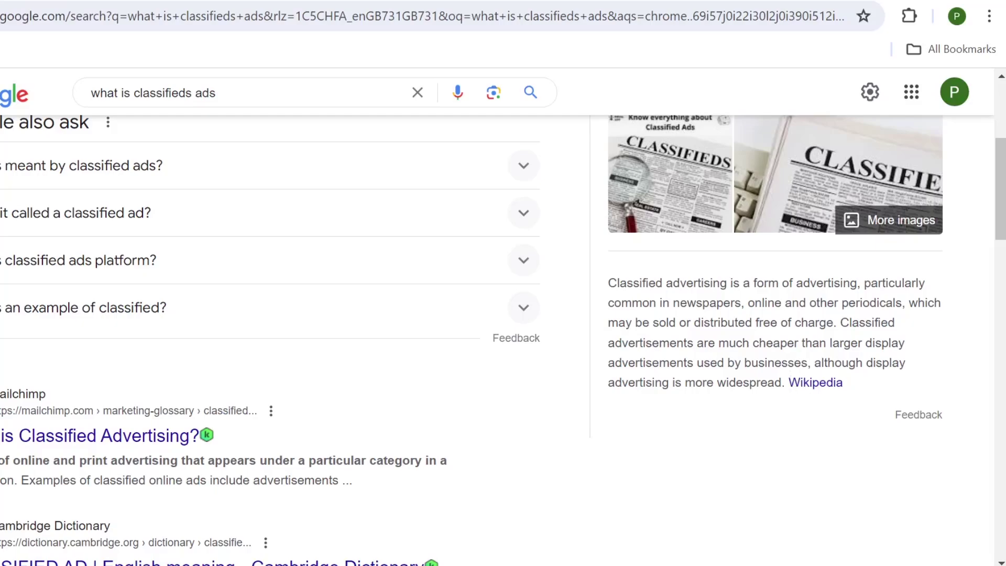
# Highlight phrases in the classified advertising definition, then clear the highlight.
pyautogui.moveTo(785, 382); pyautogui.dragTo(606, 383)
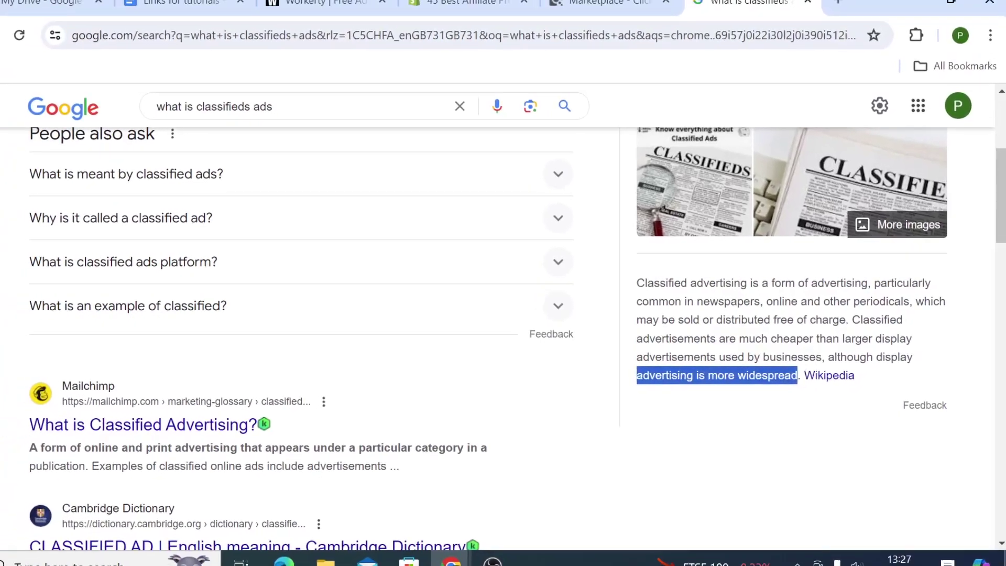
pyautogui.doubleClick(791, 339)
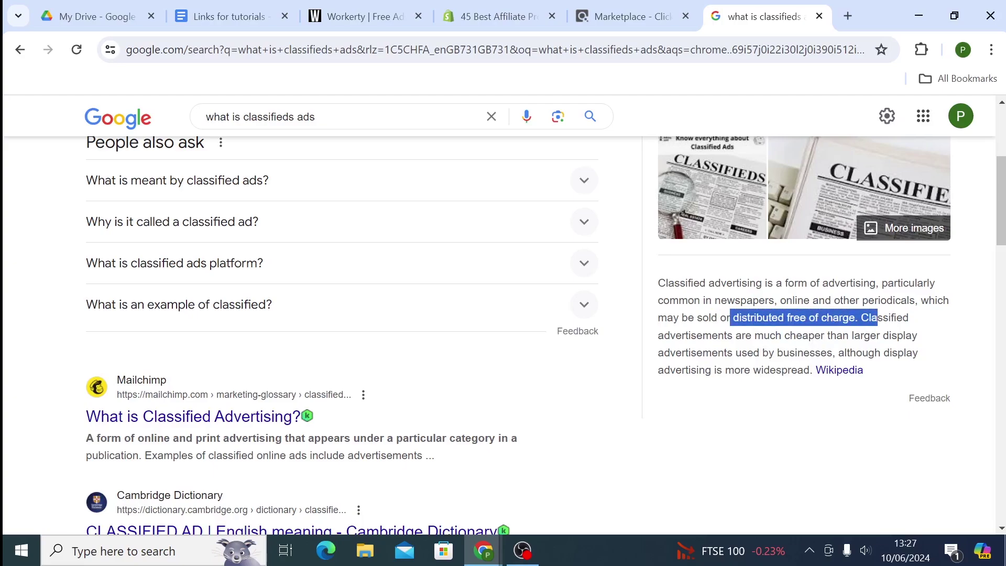
pyautogui.click(738, 389)
pyautogui.scroll(6, 739, 389)
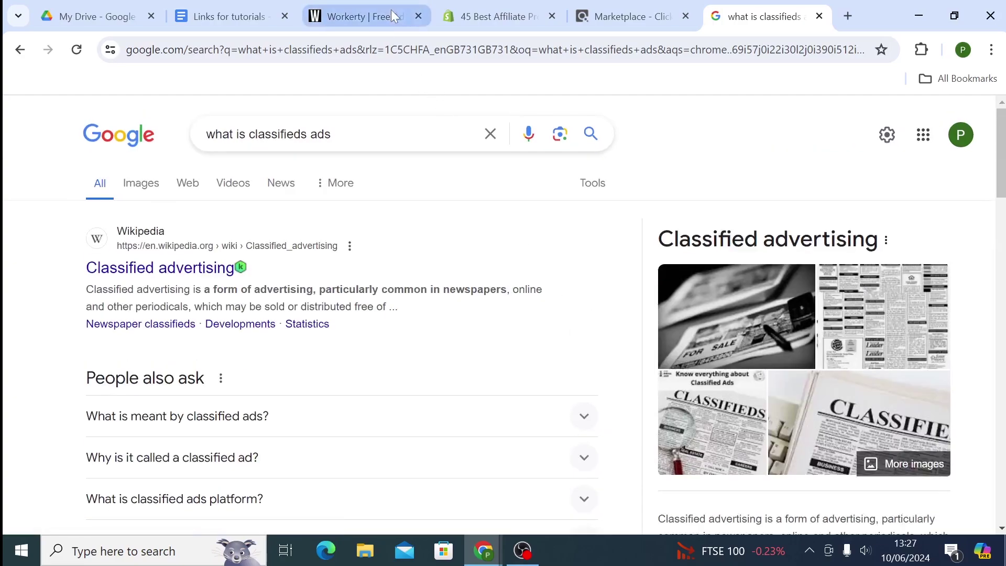
# Create a Workerty account using Sign Up with Google.
pyautogui.click(391, 12)
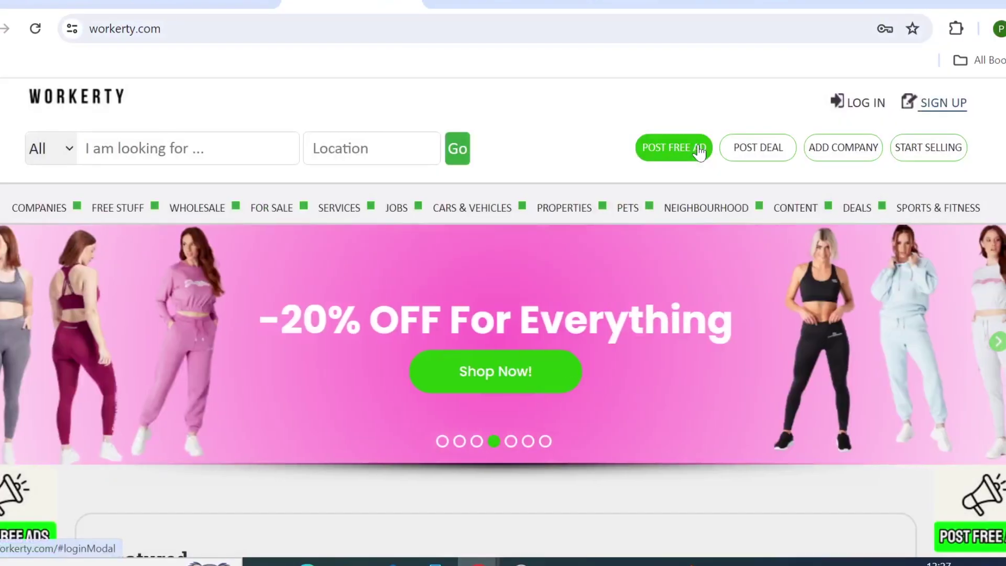
pyautogui.click(952, 104)
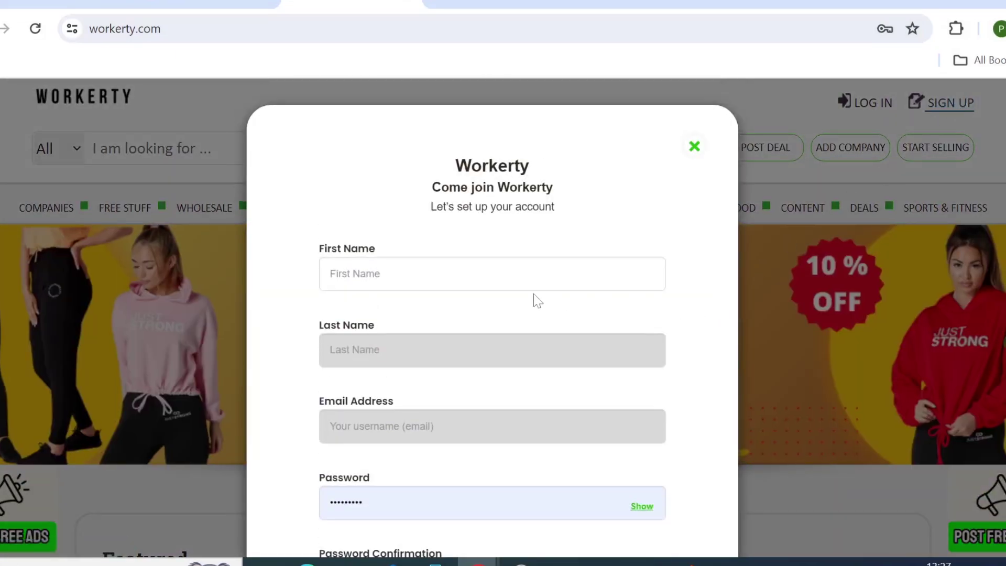
pyautogui.scroll(-3, 534, 293)
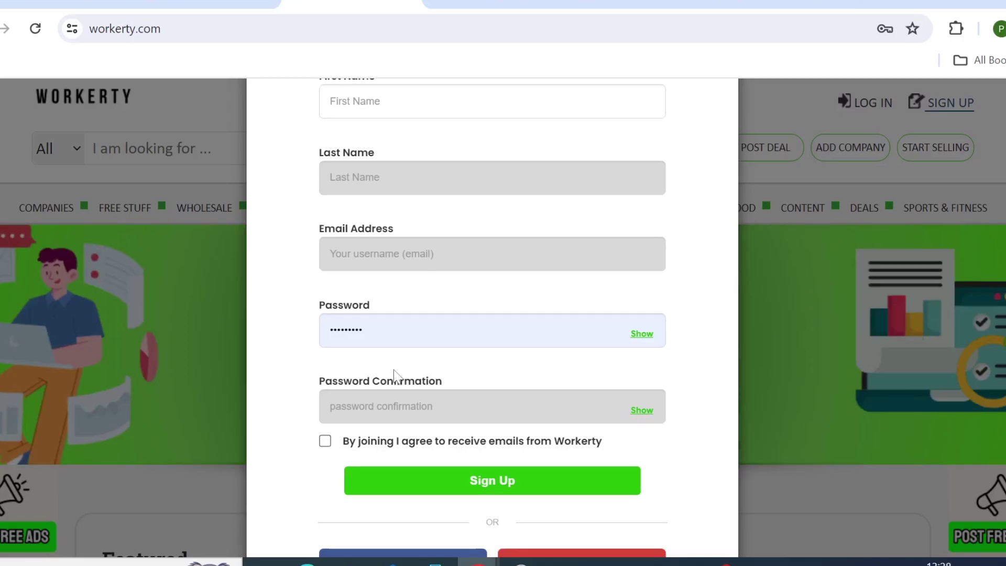
pyautogui.scroll(-1, 394, 369)
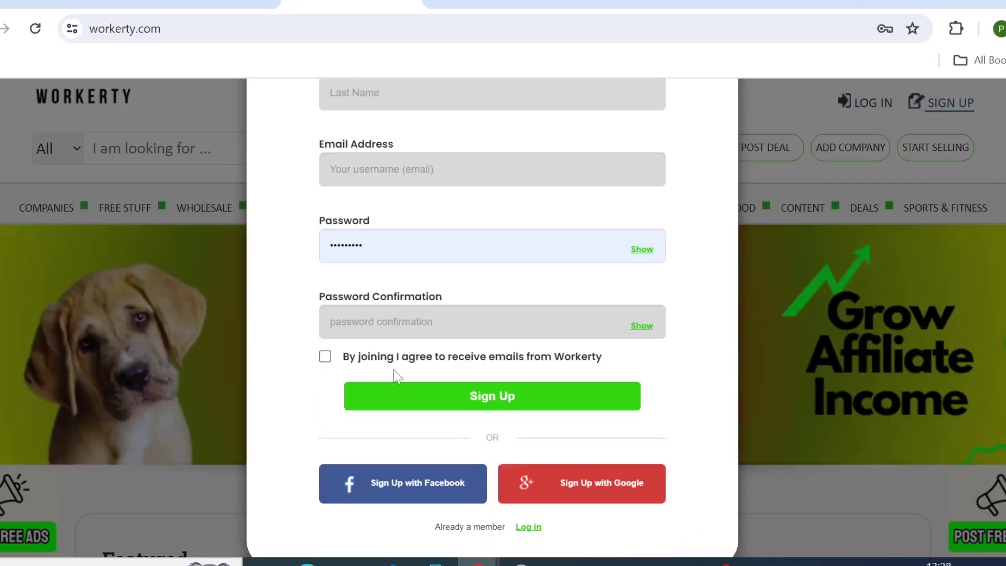
pyautogui.scroll(-1, 394, 370)
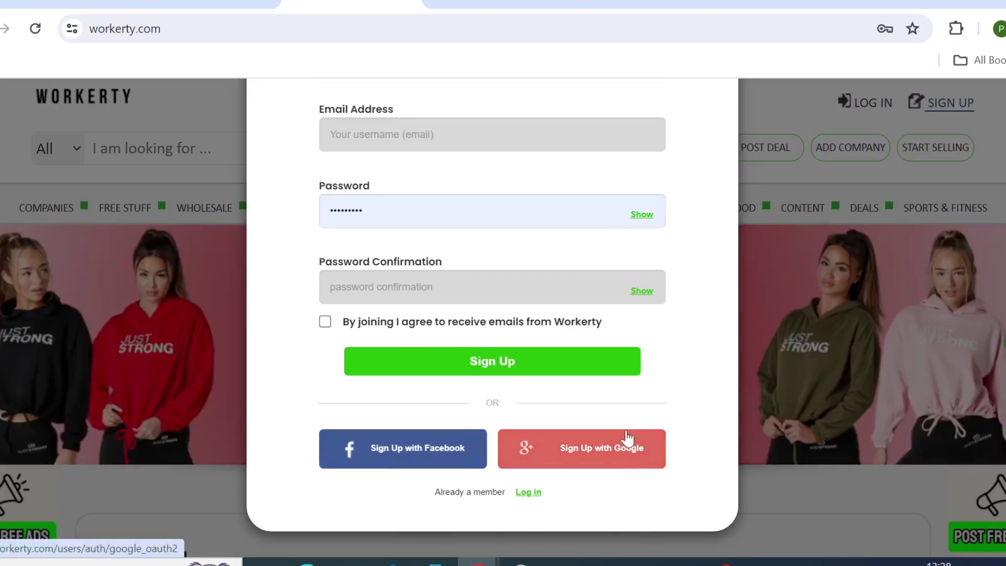
pyautogui.click(617, 455)
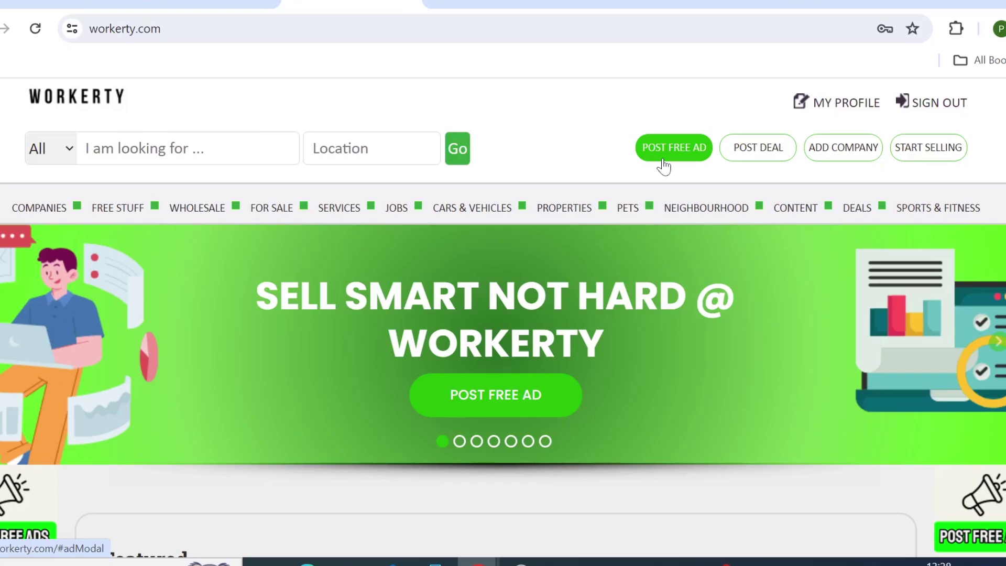
# Go from MY PROFILE to the profile edit form and back to its top.
pyautogui.click(841, 105)
pyautogui.scroll(-1, 503, 315)
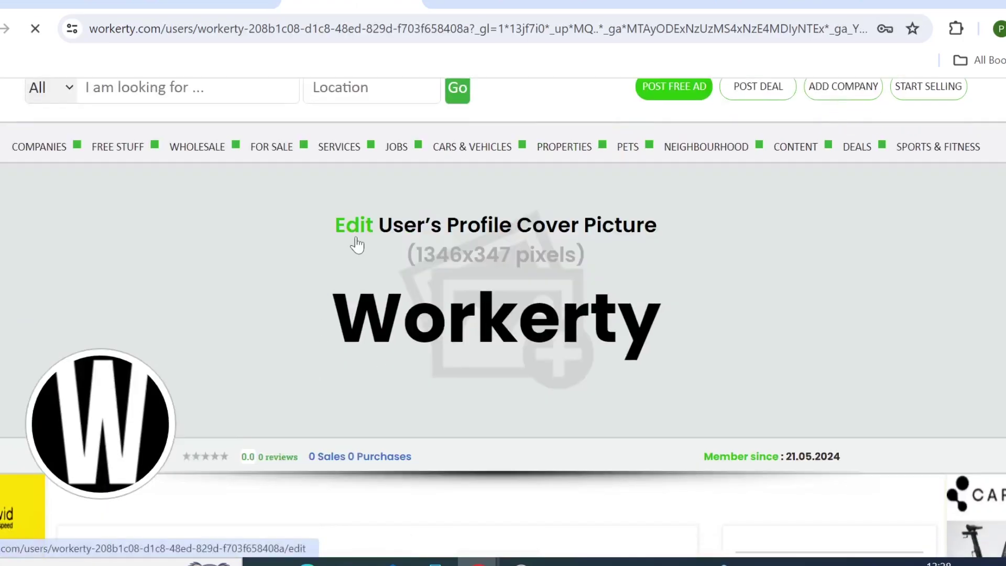
pyautogui.click(354, 244)
pyautogui.scroll(-5, 319, 309)
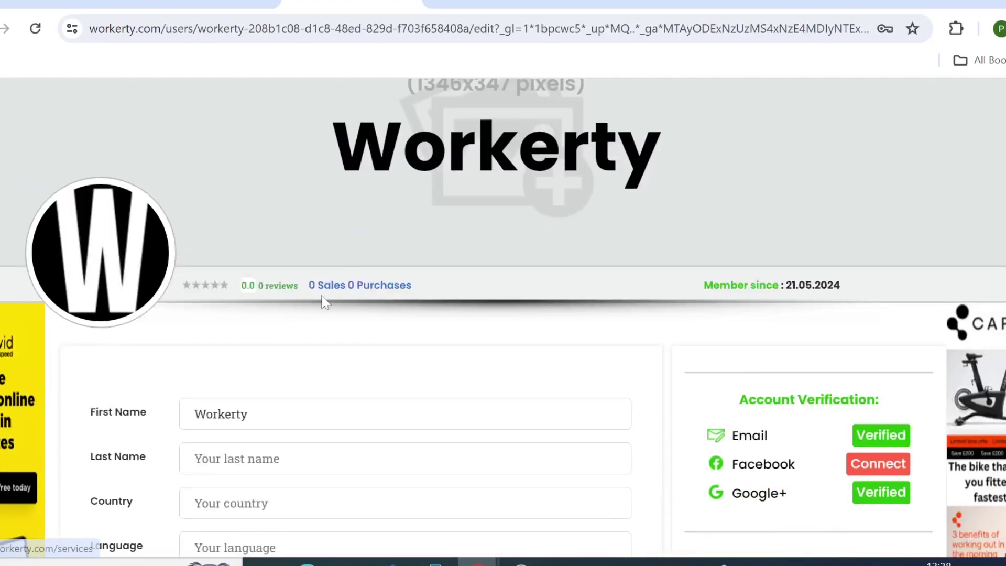
pyautogui.scroll(-2, 318, 309)
pyautogui.scroll(-3, 318, 309)
pyautogui.scroll(-2, 319, 309)
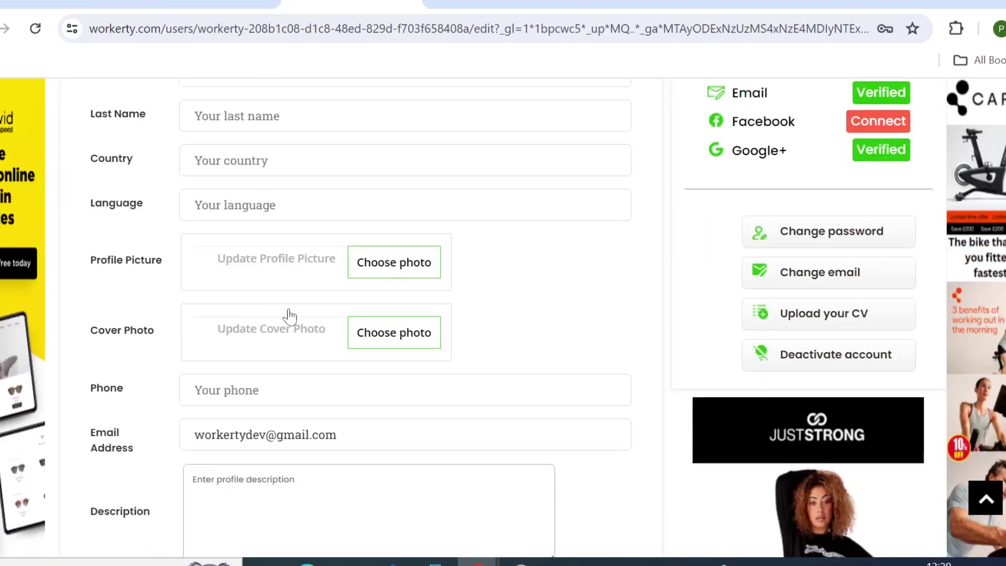
pyautogui.scroll(2, 290, 316)
pyautogui.scroll(-2, 290, 315)
pyautogui.scroll(-3, 290, 315)
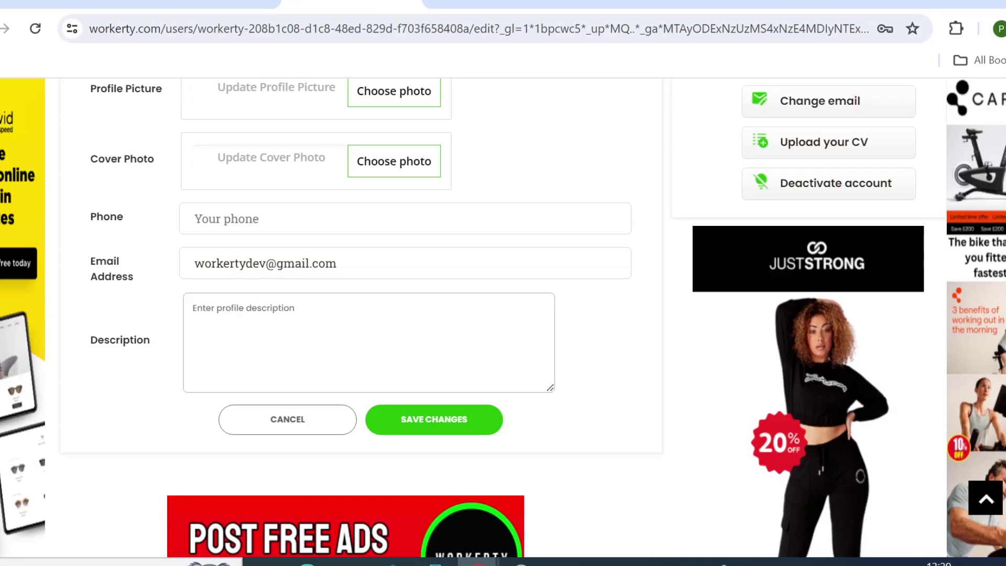
pyautogui.scroll(1, 619, 390)
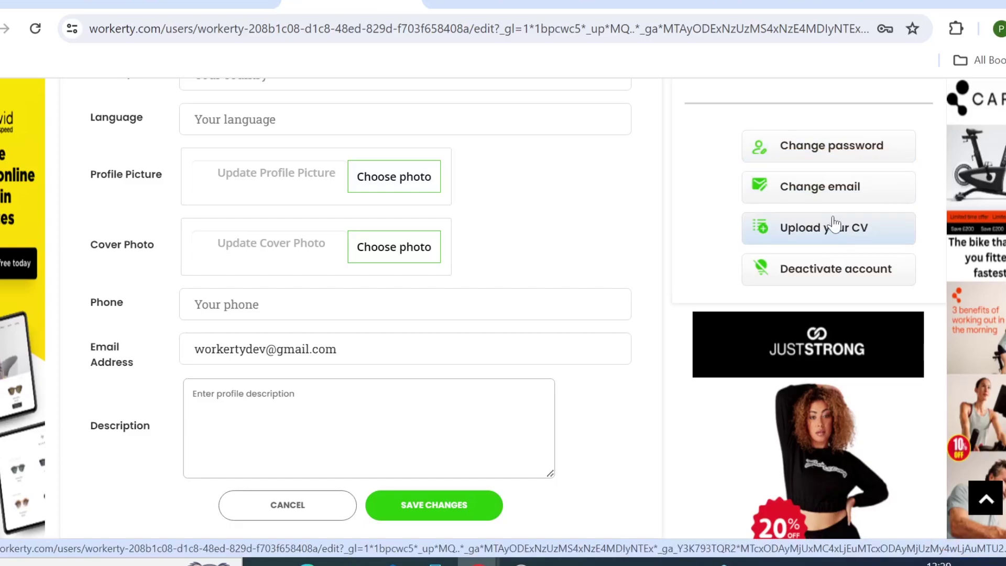
pyautogui.click(787, 272)
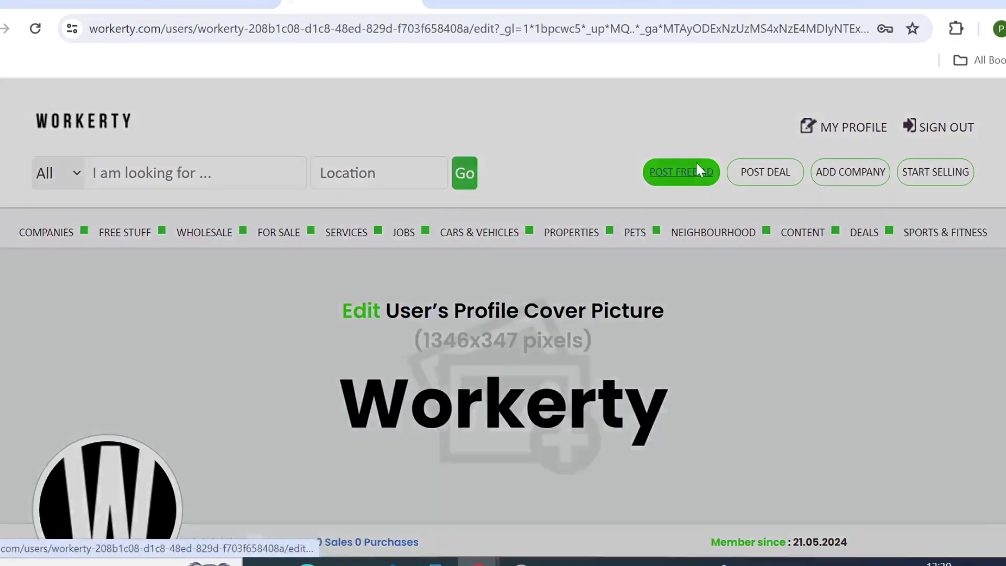
# Start a free ad in the Services category and continue to the listing form.
pyautogui.click(696, 169)
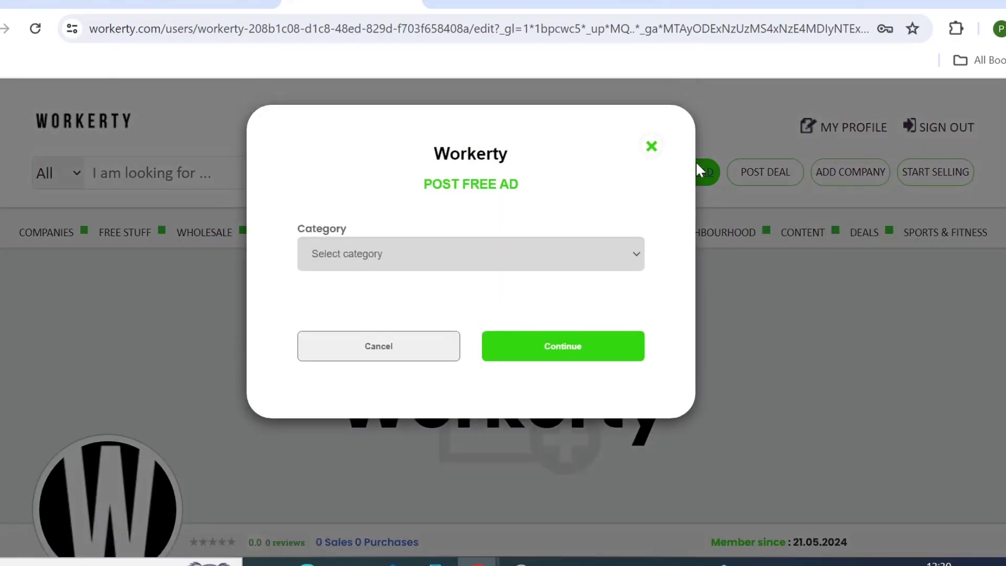
pyautogui.click(414, 254)
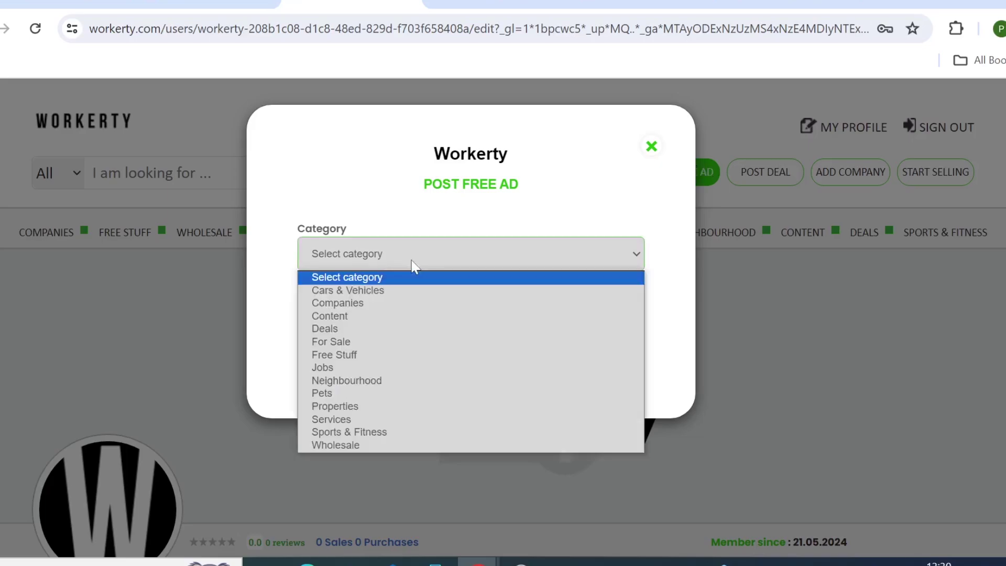
pyautogui.click(331, 419)
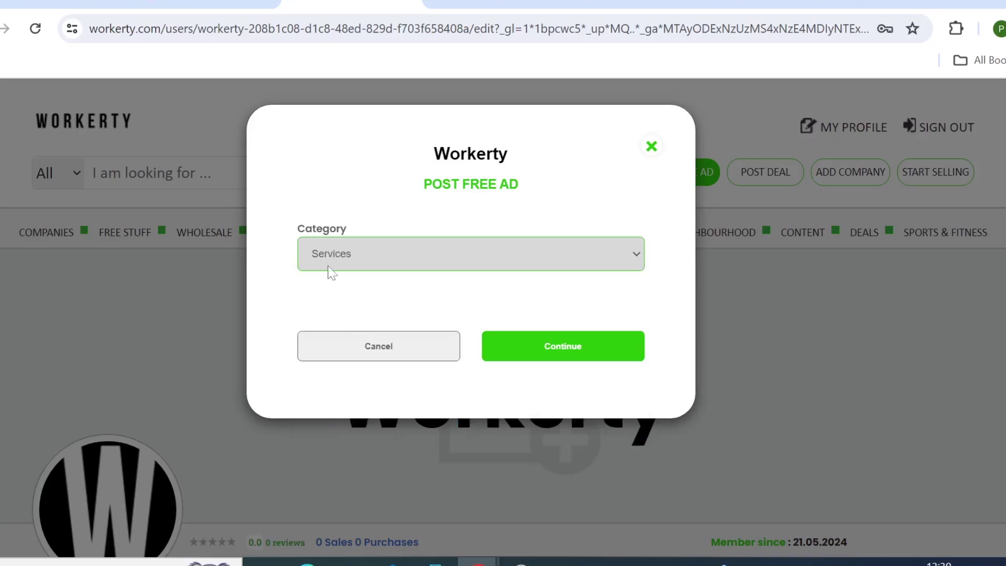
pyautogui.click(571, 348)
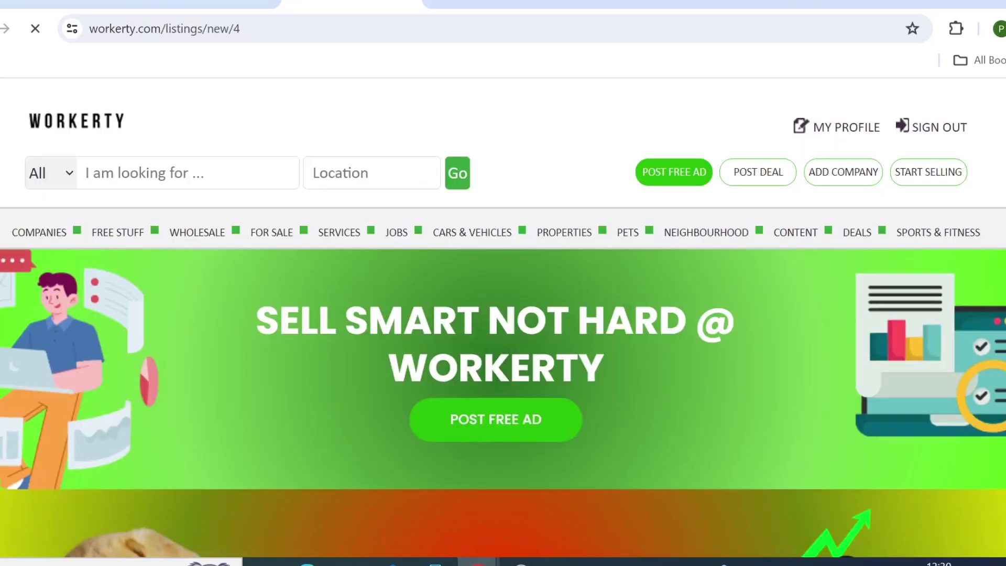
pyautogui.scroll(-5, 572, 349)
pyautogui.scroll(-2, 570, 349)
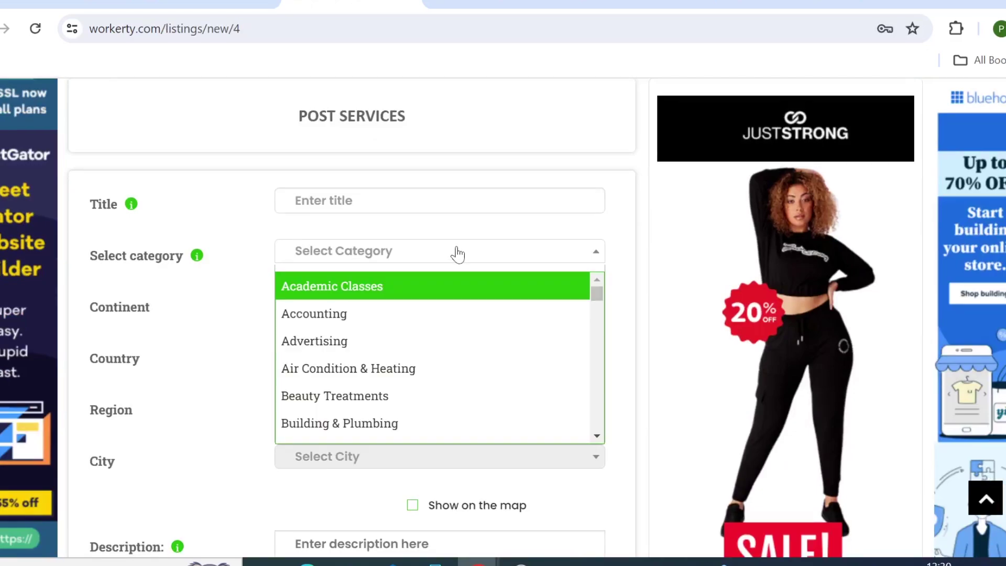
# Set the category to Beauty Treatments and the continent to Europe, then open the country list.
pyautogui.click(335, 395)
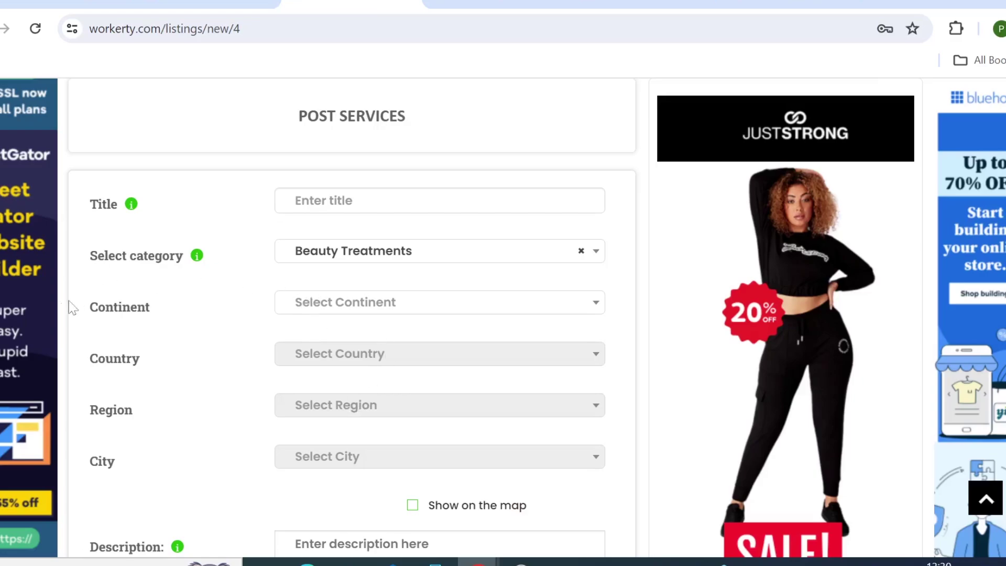
pyautogui.click(391, 307)
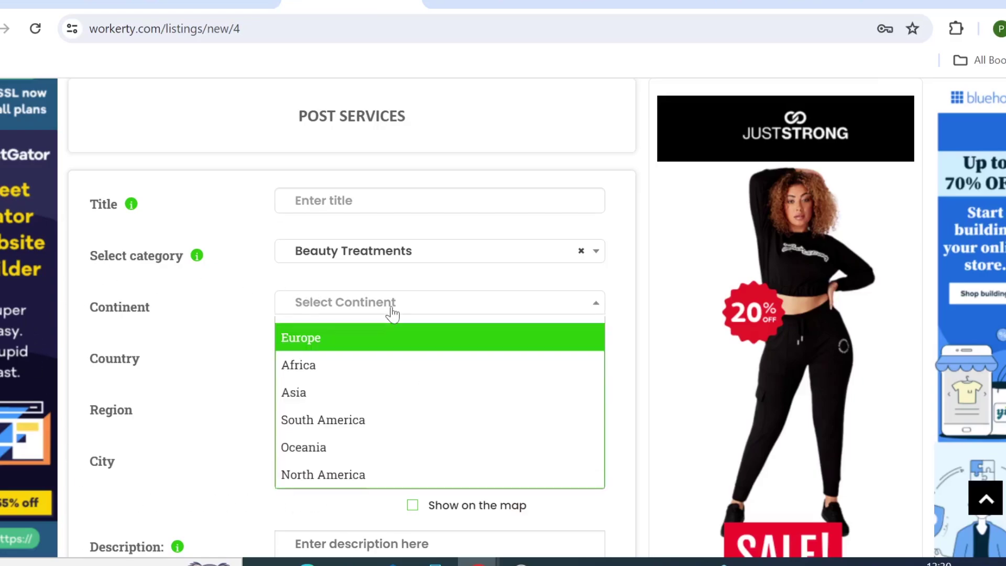
pyautogui.click(365, 340)
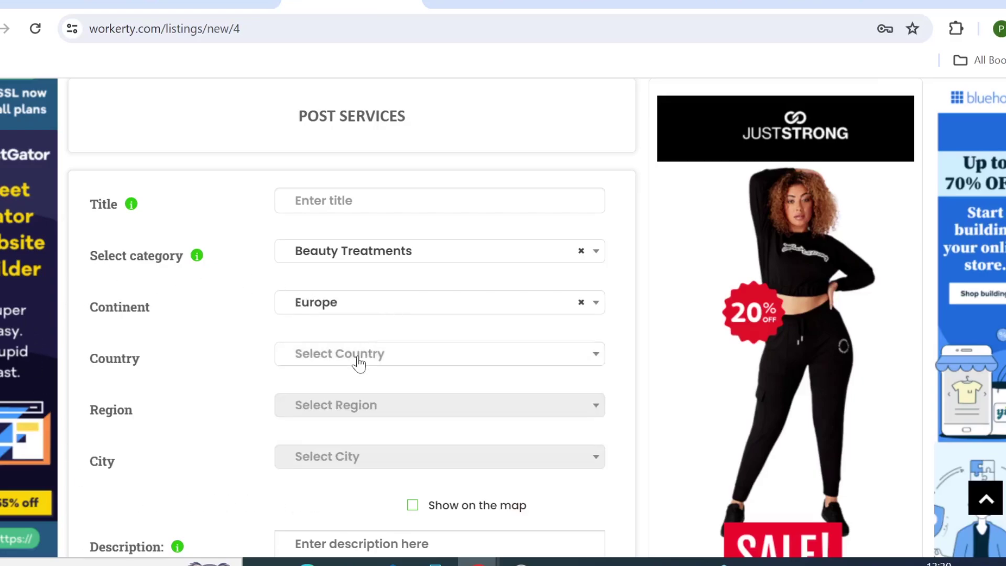
pyautogui.click(359, 361)
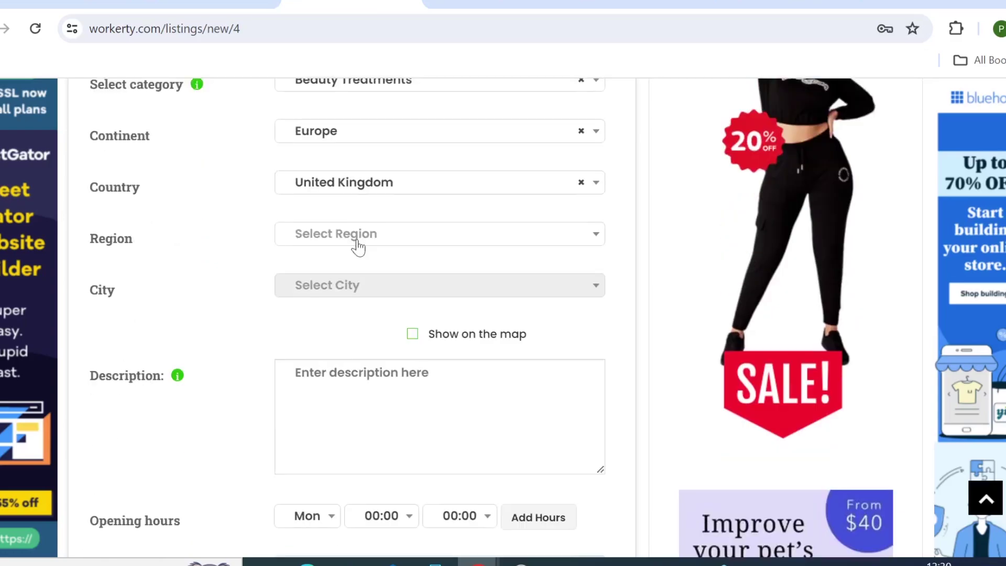
# Choose Bedfordshire as region and Bedford as city, and enable 'Show on the map'.
pyautogui.click(358, 240)
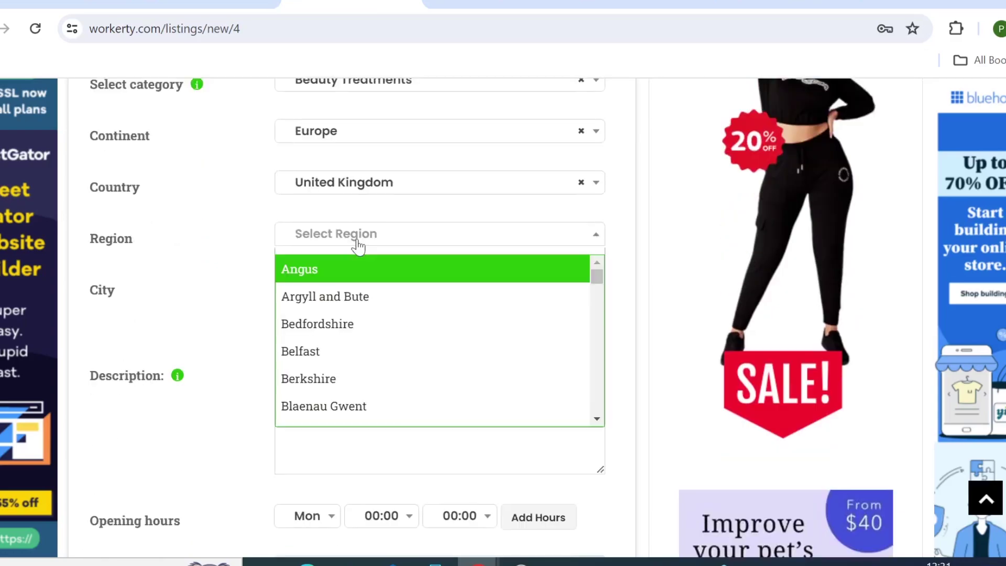
pyautogui.click(350, 325)
pyautogui.click(343, 287)
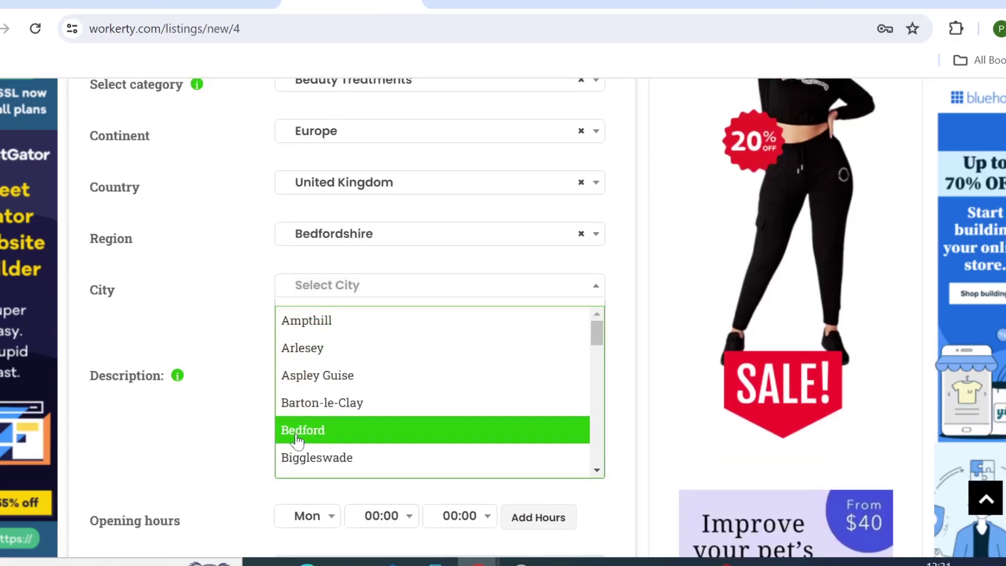
pyautogui.click(315, 428)
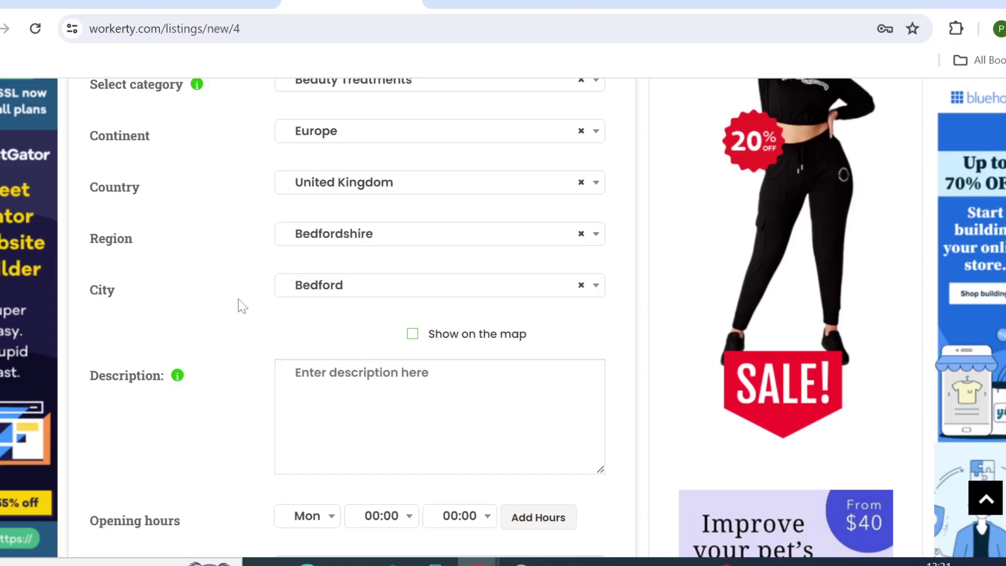
pyautogui.click(414, 336)
pyautogui.scroll(1, 227, 389)
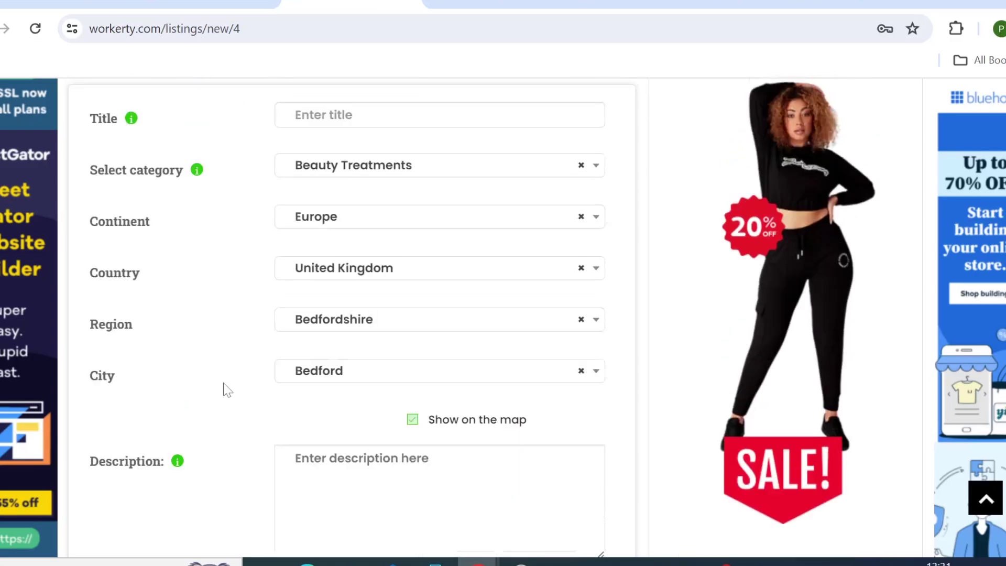
pyautogui.scroll(-1, 227, 389)
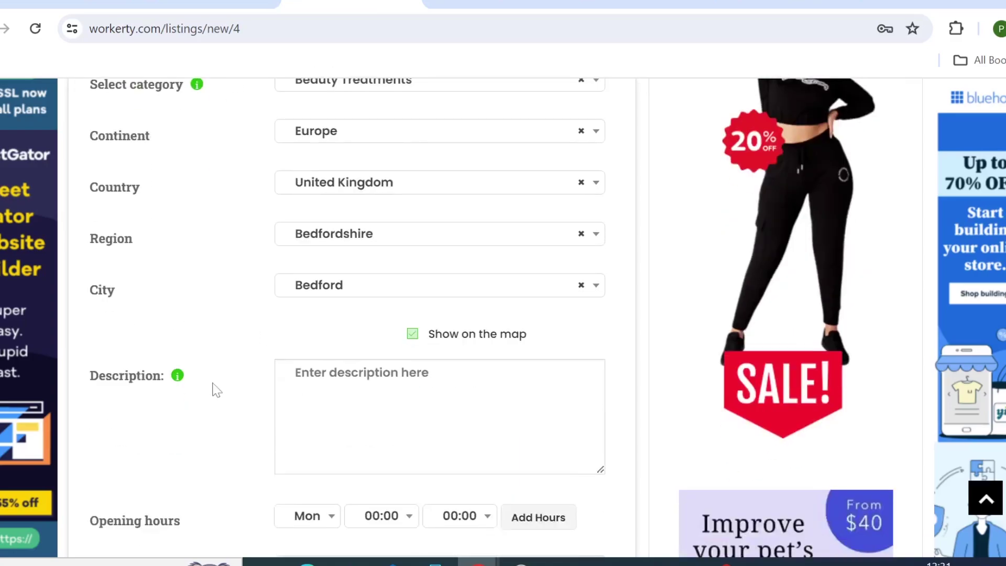
pyautogui.scroll(-2, 346, 366)
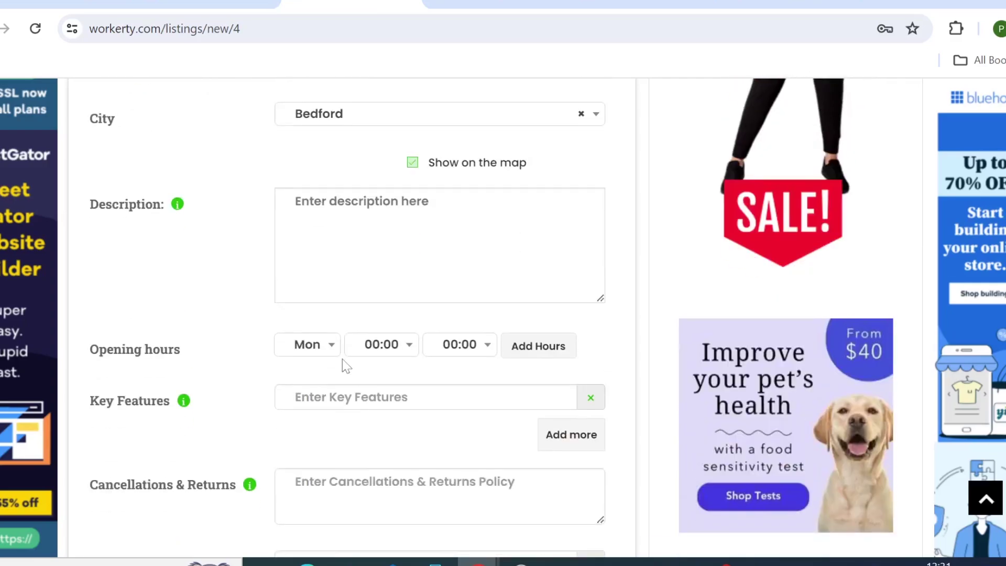
pyautogui.scroll(-1, 346, 366)
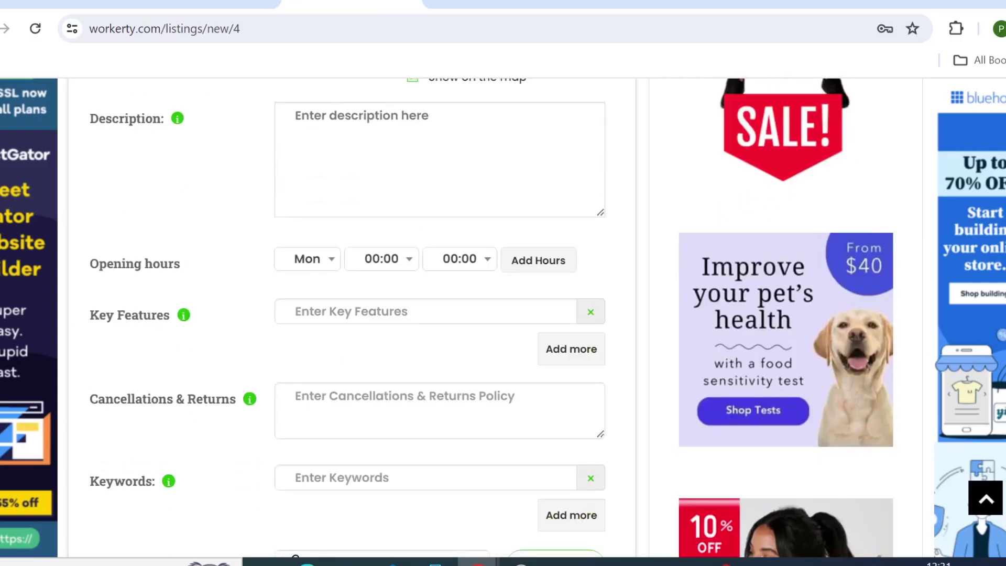
pyautogui.scroll(-1, 346, 365)
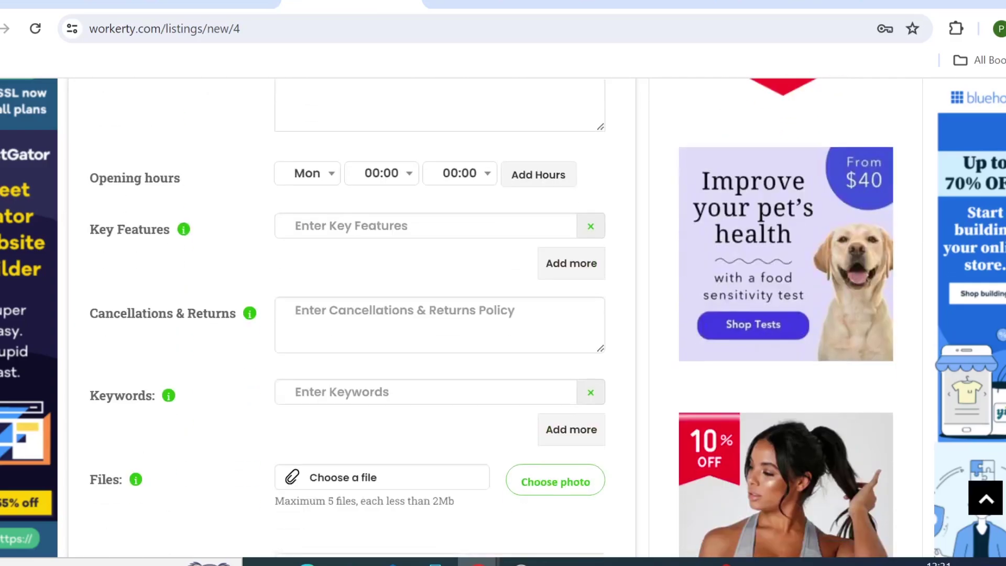
pyautogui.scroll(-1, 346, 366)
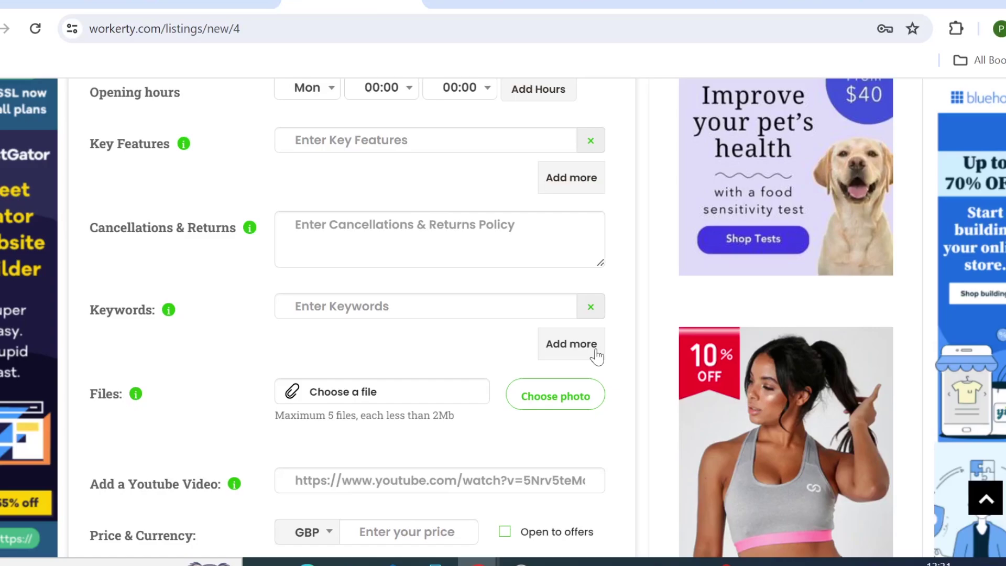
pyautogui.scroll(-1, 598, 354)
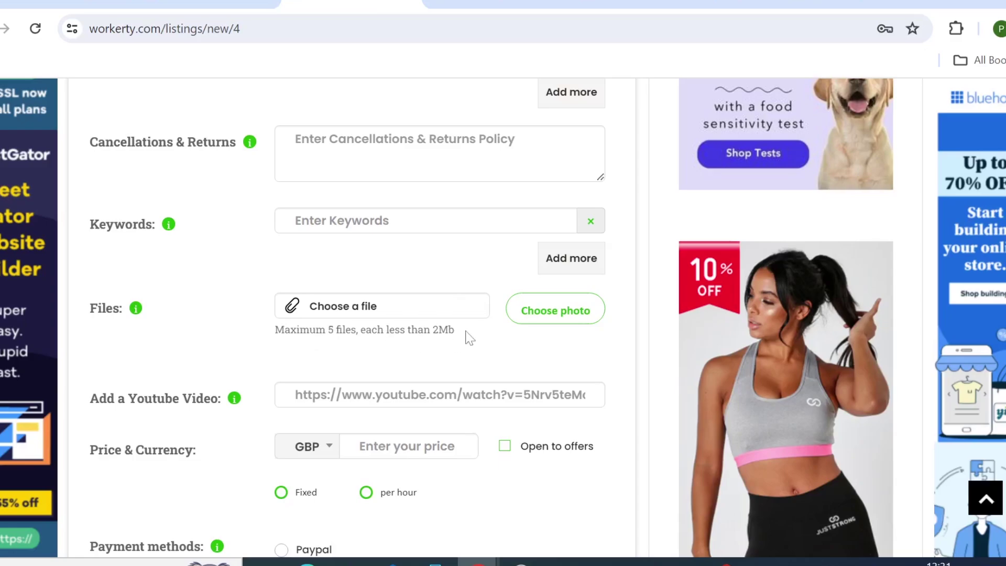
pyautogui.scroll(-1, 469, 336)
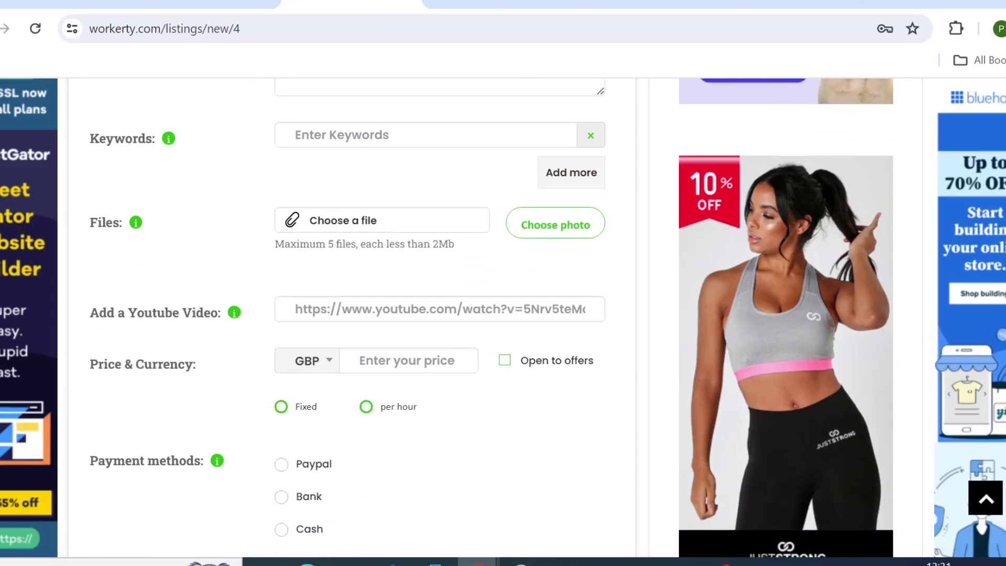
pyautogui.scroll(-1, 127, 313)
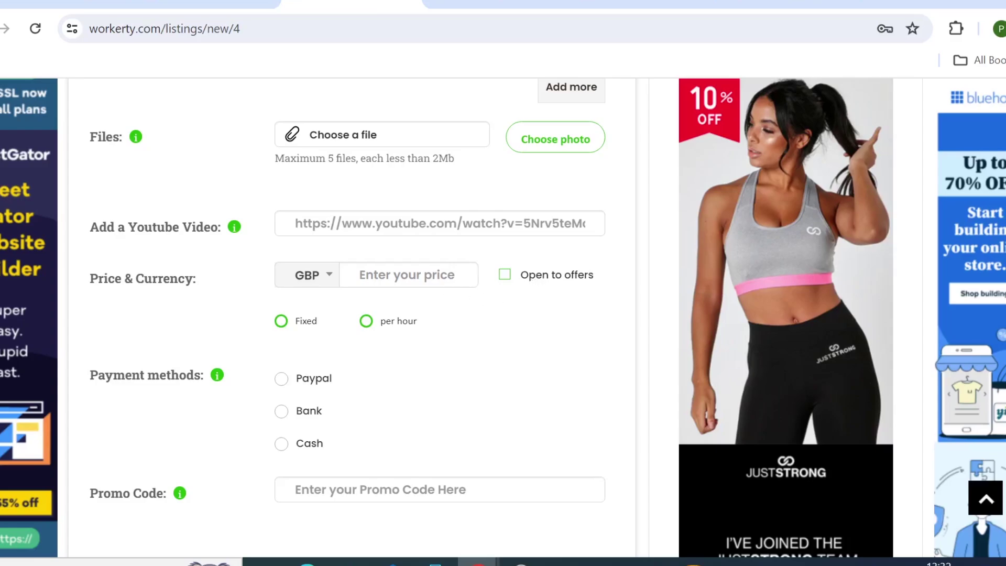
pyautogui.scroll(-1, 444, 293)
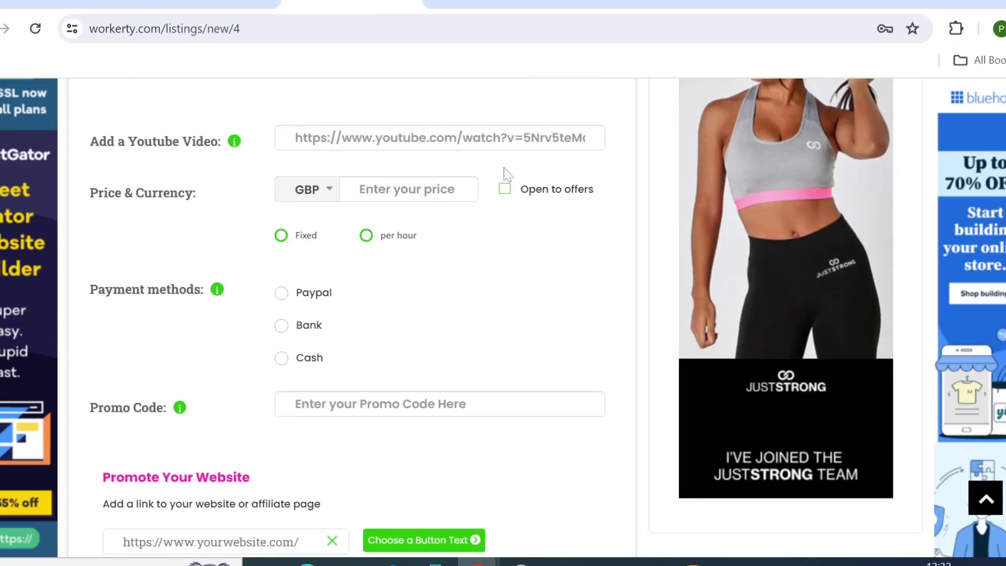
pyautogui.scroll(-1, 218, 370)
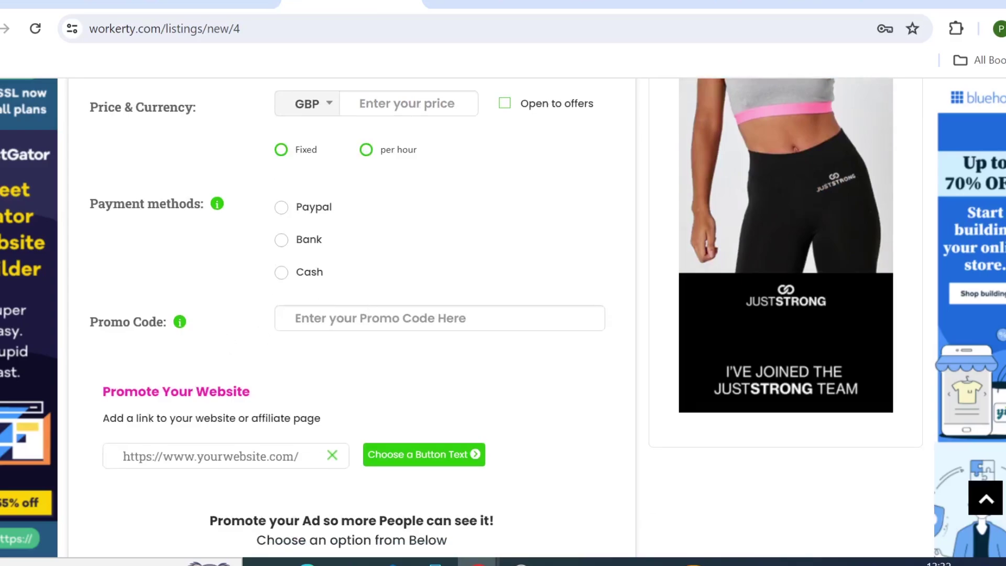
pyautogui.scroll(-1, 428, 322)
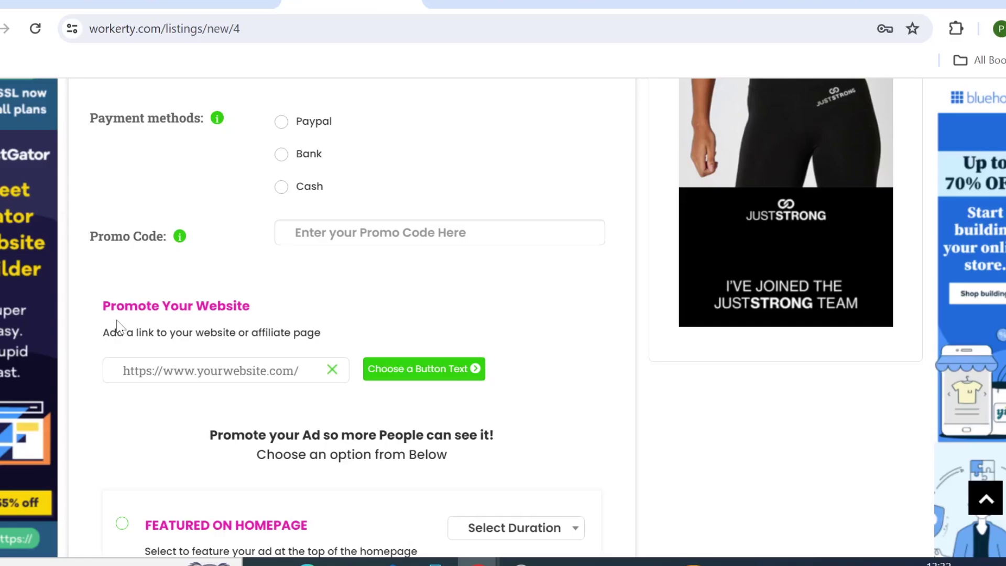
pyautogui.scroll(-1, 122, 324)
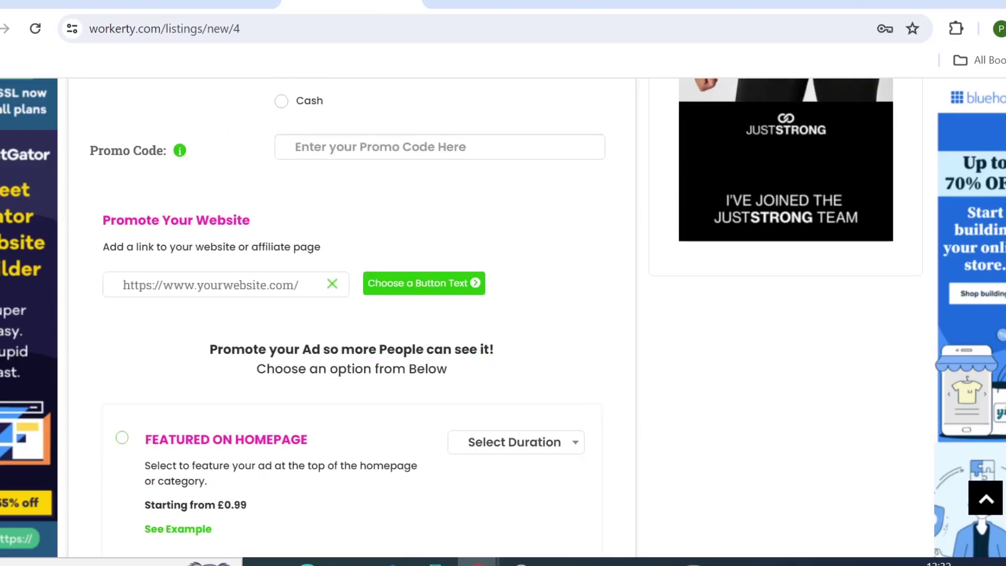
# Choose Book Now as the link button text and confirm it.
pyautogui.click(419, 284)
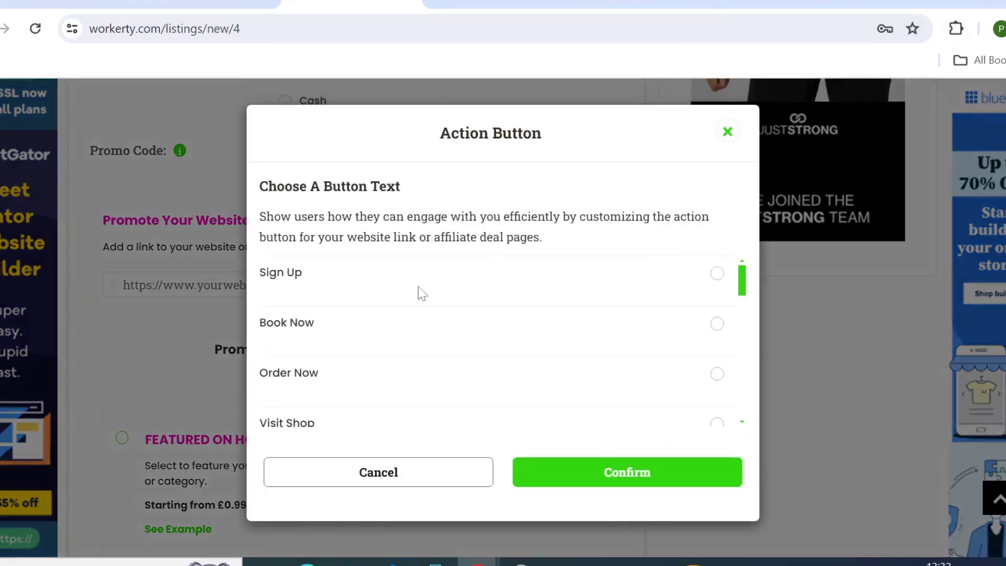
pyautogui.scroll(-2, 419, 287)
pyautogui.scroll(-2, 419, 286)
pyautogui.scroll(-2, 419, 286)
pyautogui.scroll(-2, 418, 286)
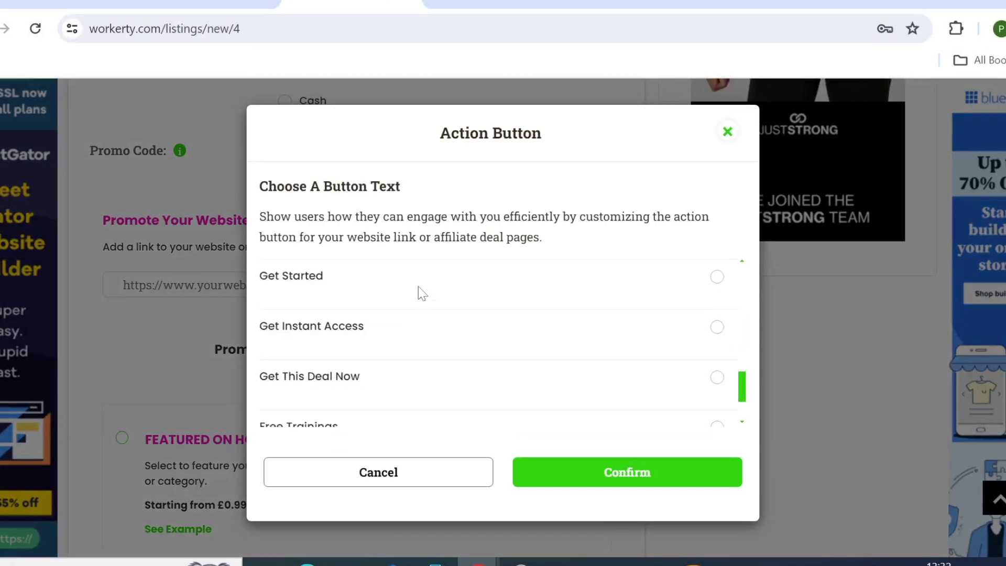
pyautogui.scroll(-2, 418, 286)
pyautogui.scroll(4, 417, 354)
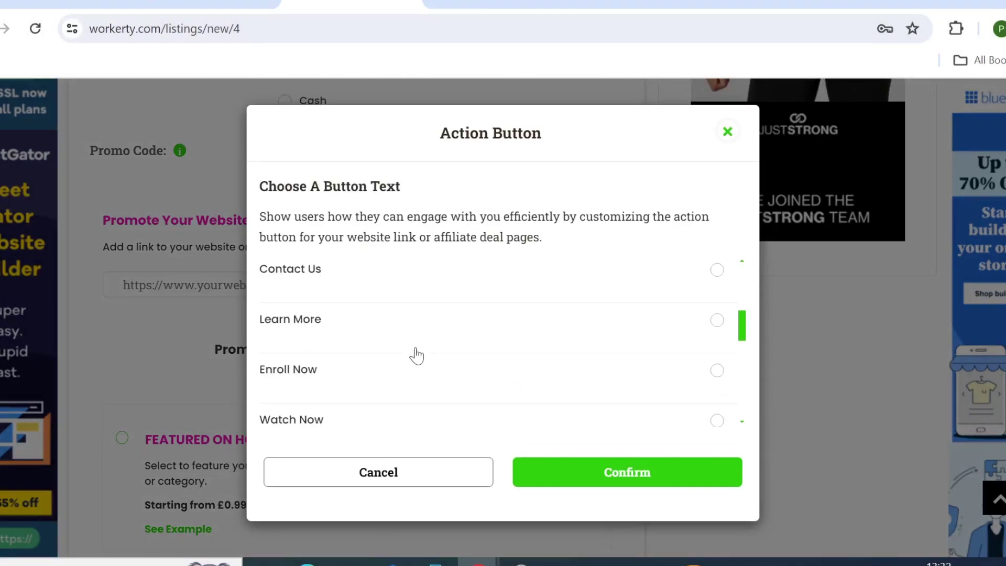
pyautogui.scroll(2, 417, 353)
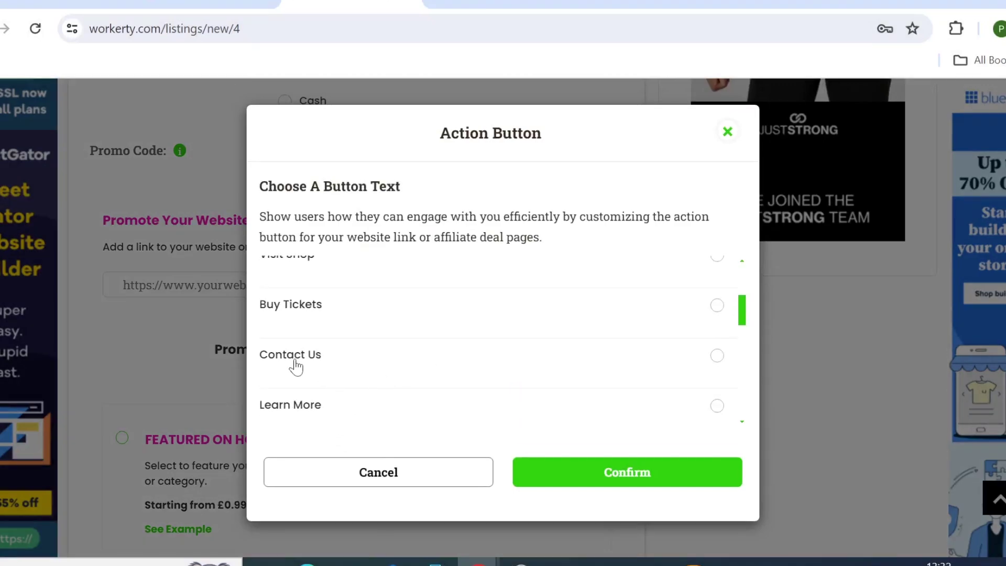
pyautogui.scroll(2, 297, 363)
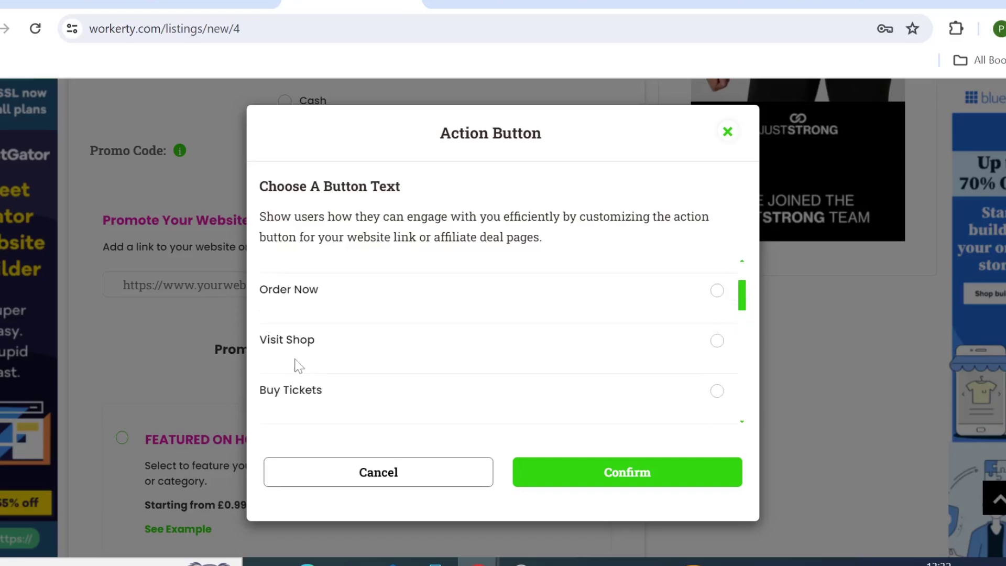
pyautogui.scroll(2, 297, 369)
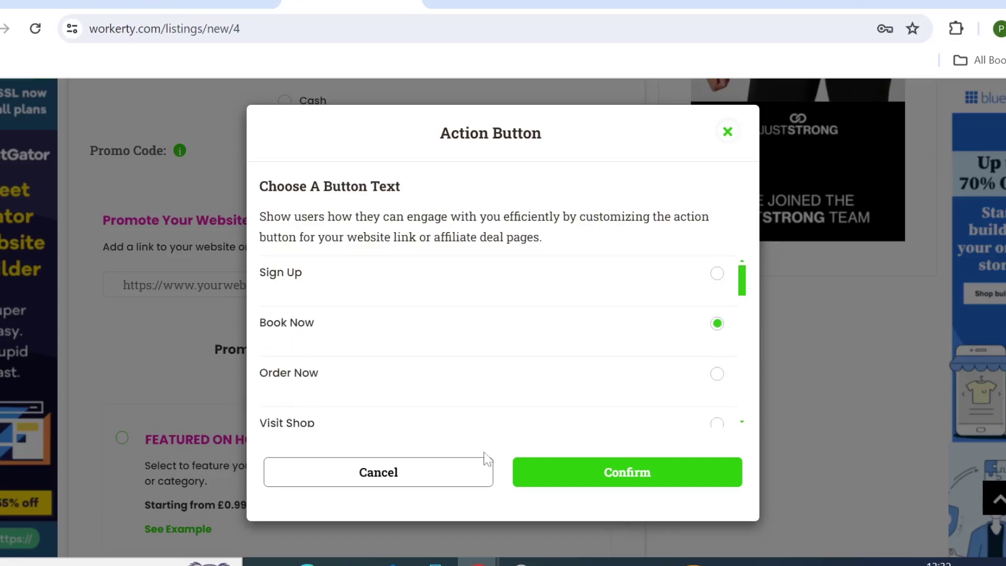
pyautogui.click(564, 482)
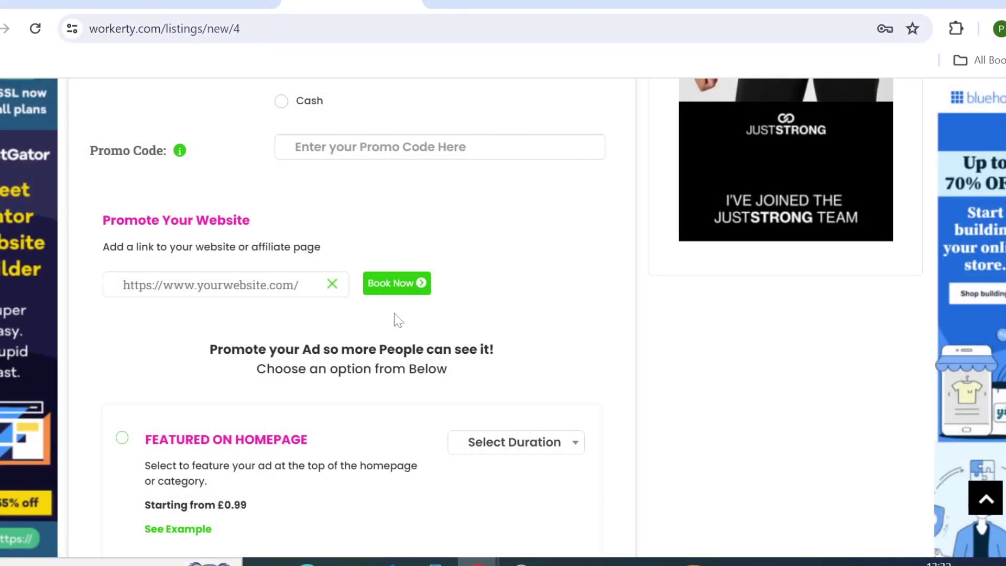
pyautogui.scroll(-2, 393, 320)
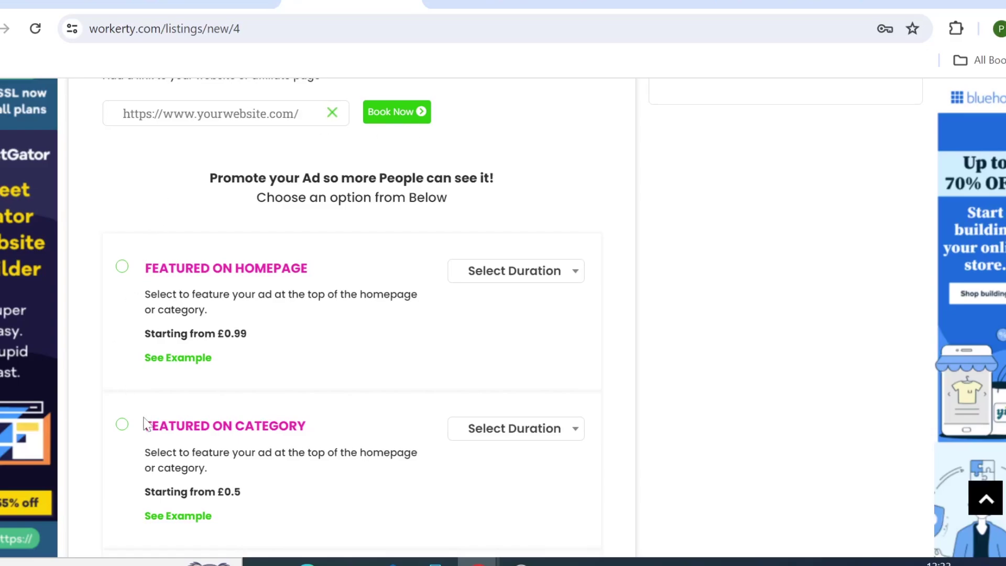
pyautogui.scroll(-1, 144, 421)
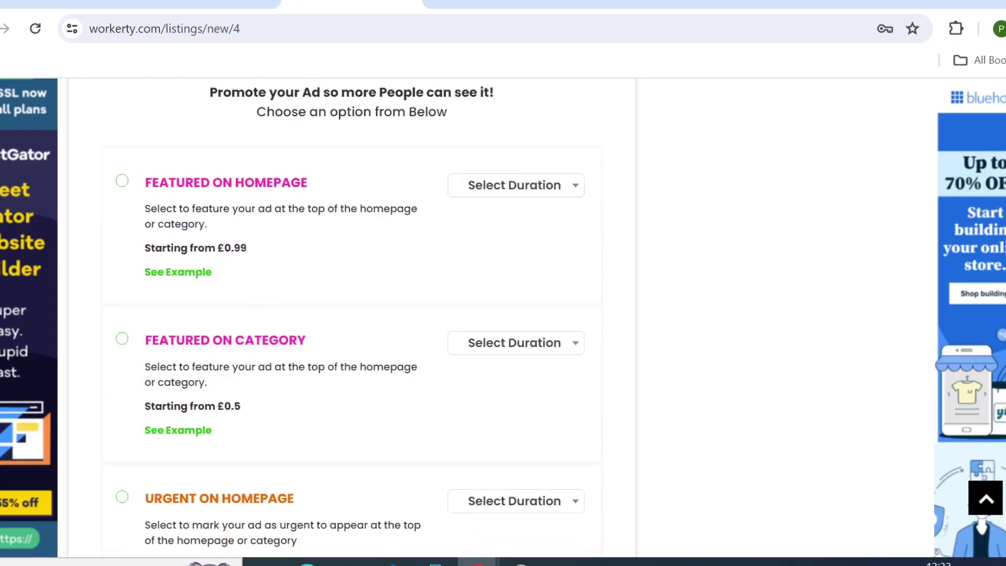
pyautogui.scroll(-1, 381, 377)
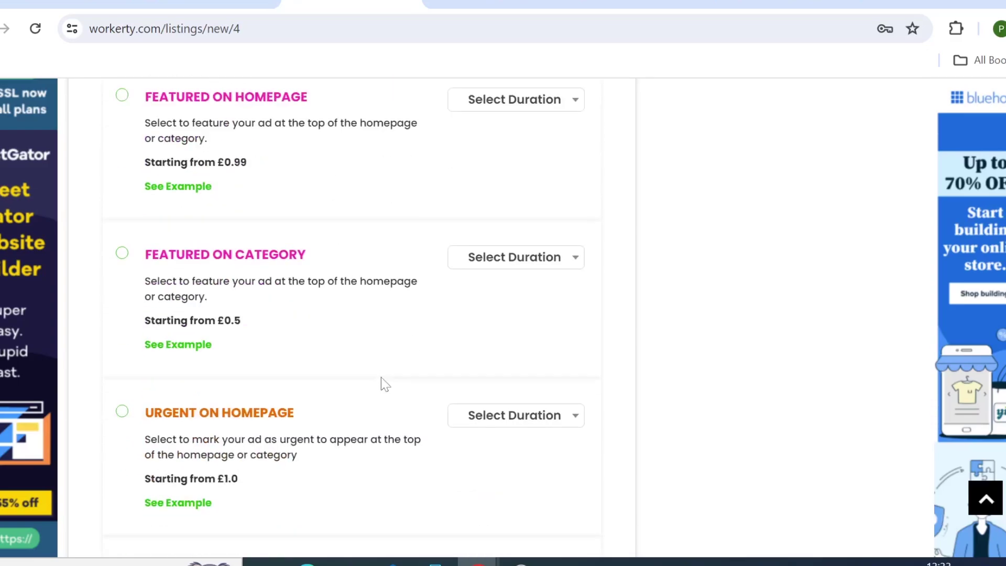
pyautogui.scroll(-1, 382, 377)
pyautogui.scroll(-1, 381, 377)
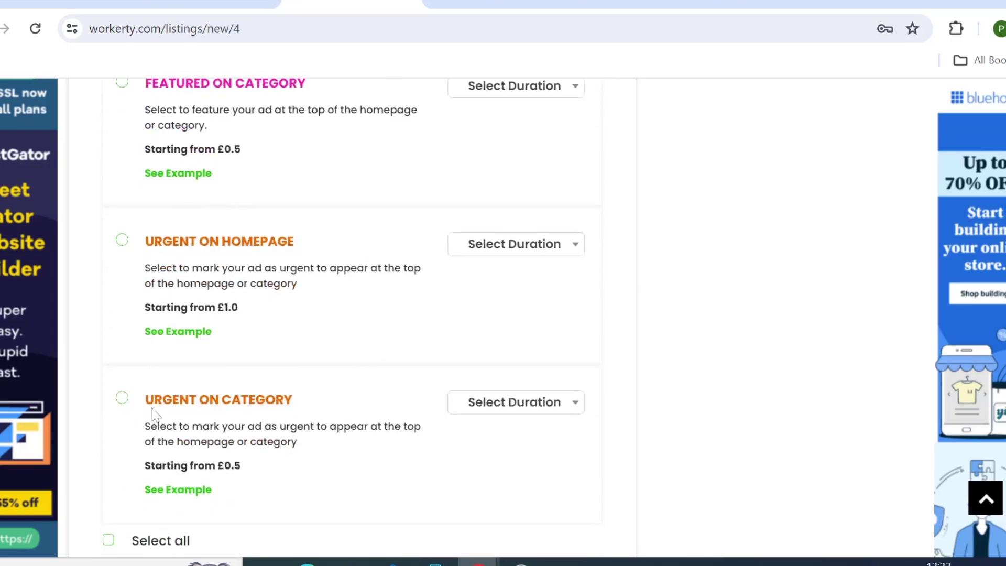
pyautogui.scroll(2, 450, 345)
pyautogui.scroll(1, 457, 375)
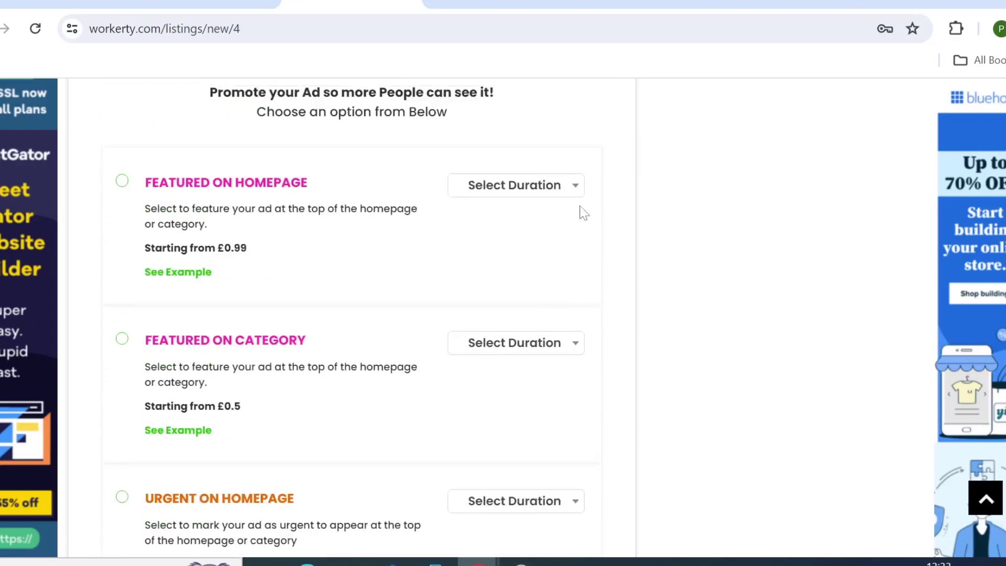
# Try 1-day Featured and 14-day Urgent on Homepage, then remove both for £0.00.
pyautogui.click(576, 185)
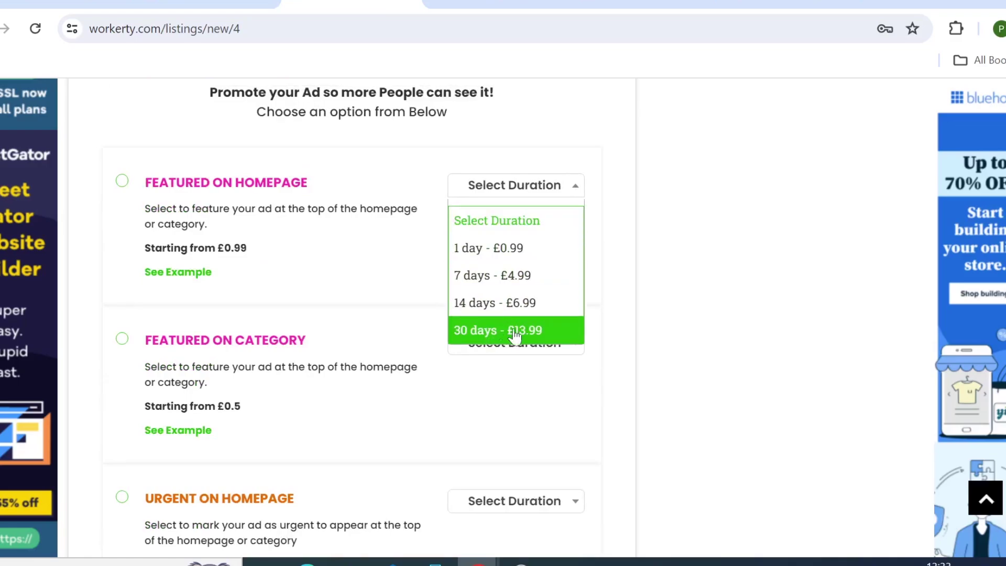
pyautogui.click(493, 248)
pyautogui.scroll(-1, 495, 243)
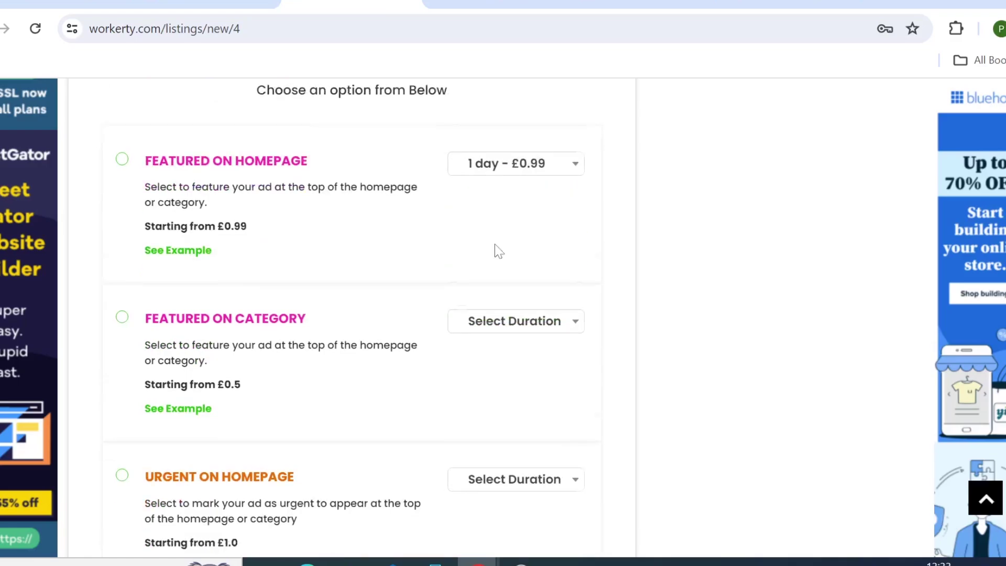
pyautogui.scroll(-1, 495, 243)
pyautogui.click(512, 331)
pyautogui.click(533, 448)
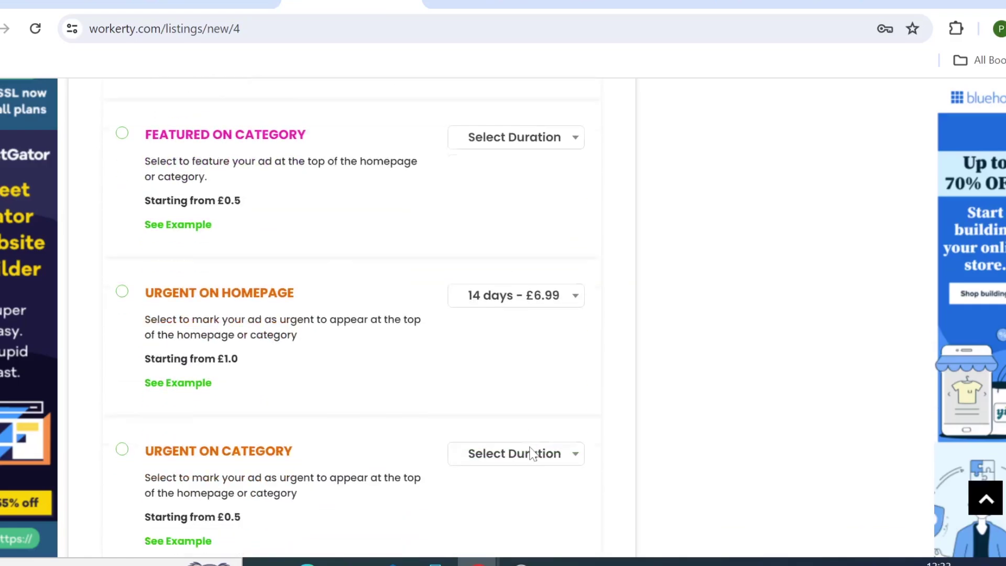
pyautogui.scroll(-5, 533, 448)
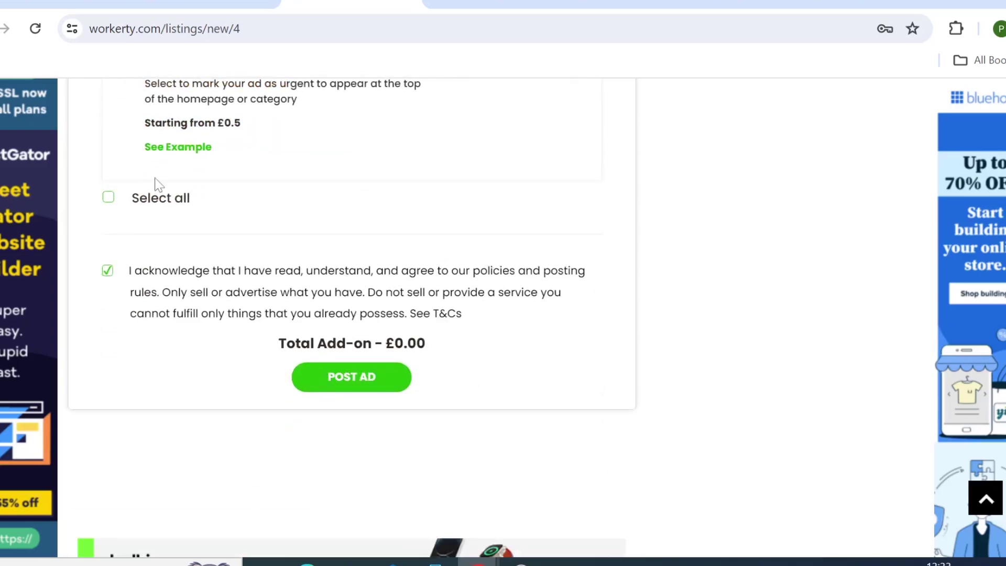
pyautogui.scroll(4, 228, 346)
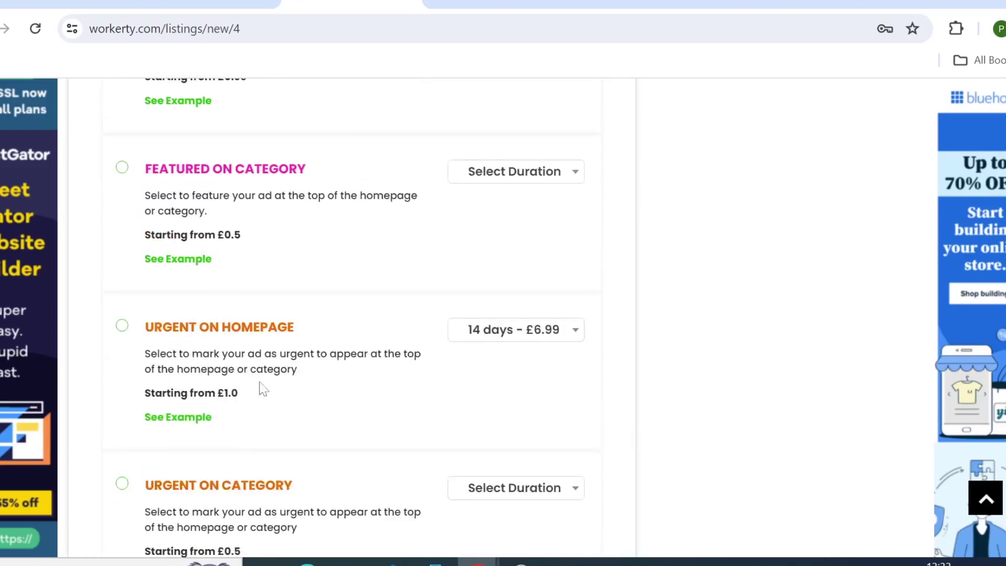
pyautogui.scroll(-4, 291, 383)
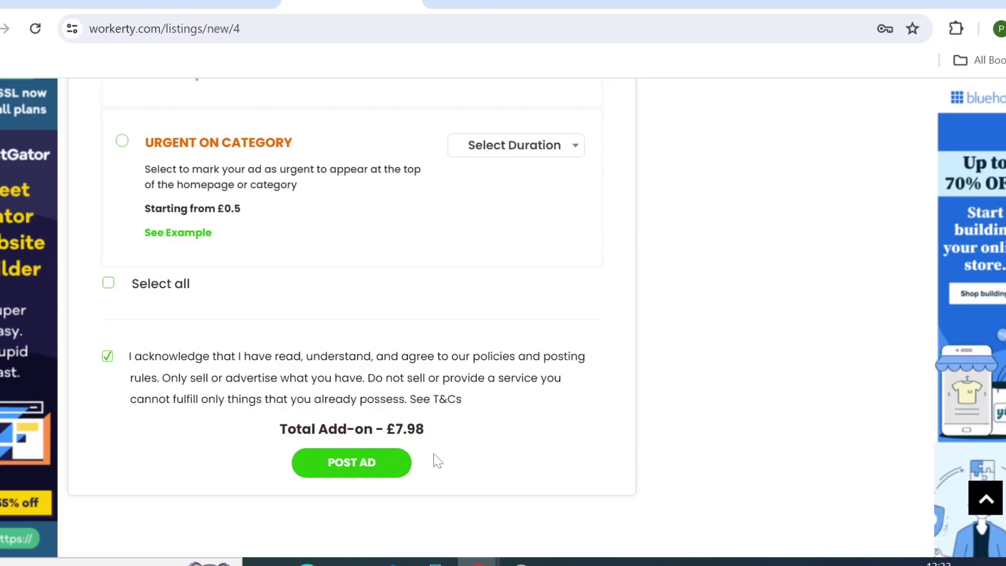
pyautogui.scroll(5, 428, 460)
pyautogui.scroll(1, 429, 460)
pyautogui.click(121, 498)
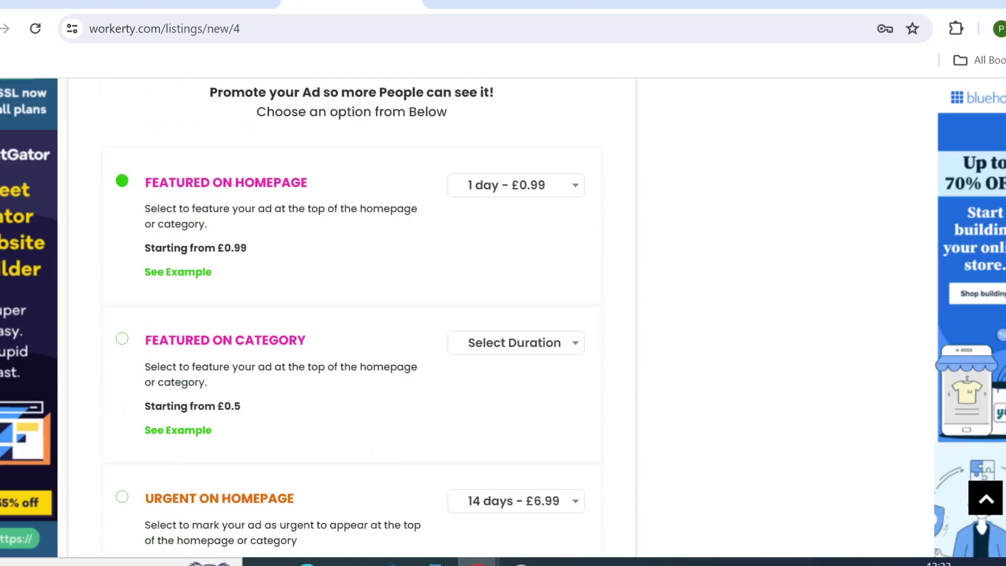
pyautogui.click(122, 182)
pyautogui.scroll(-3, 375, 276)
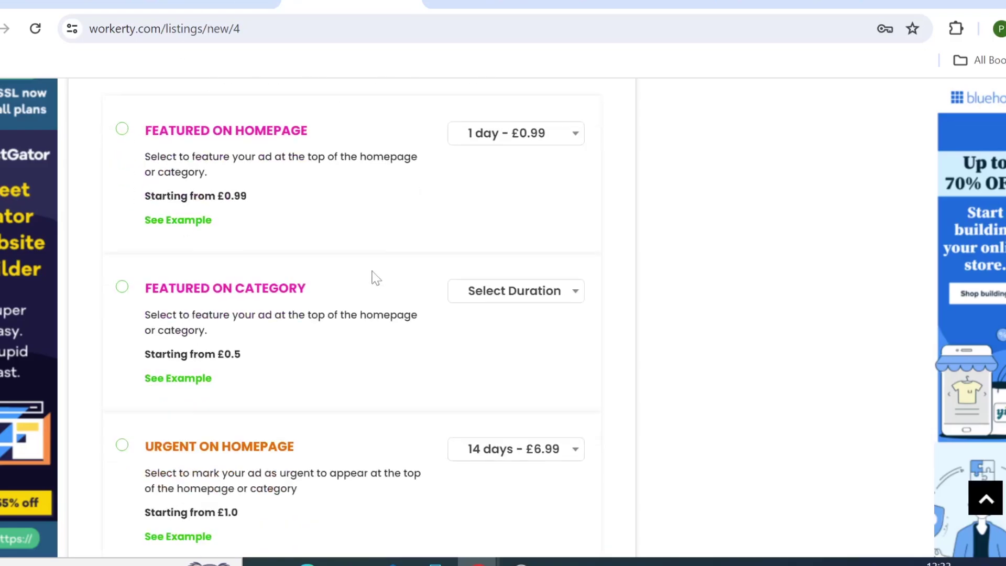
pyautogui.scroll(-4, 376, 276)
pyautogui.scroll(-3, 376, 275)
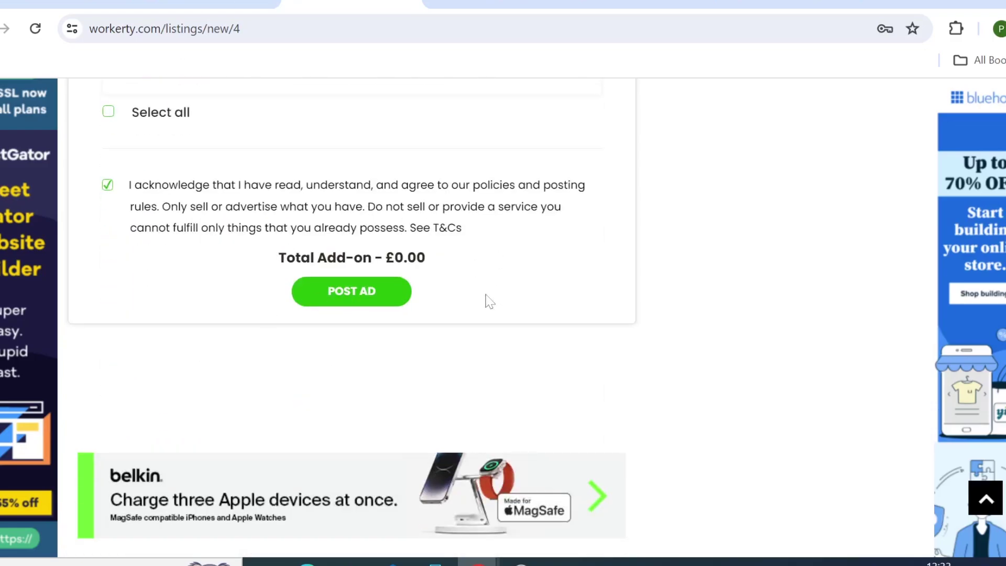
# Publish the free ad, view the 50% OFF Web Hosting listing, then your profile.
pyautogui.click(309, 294)
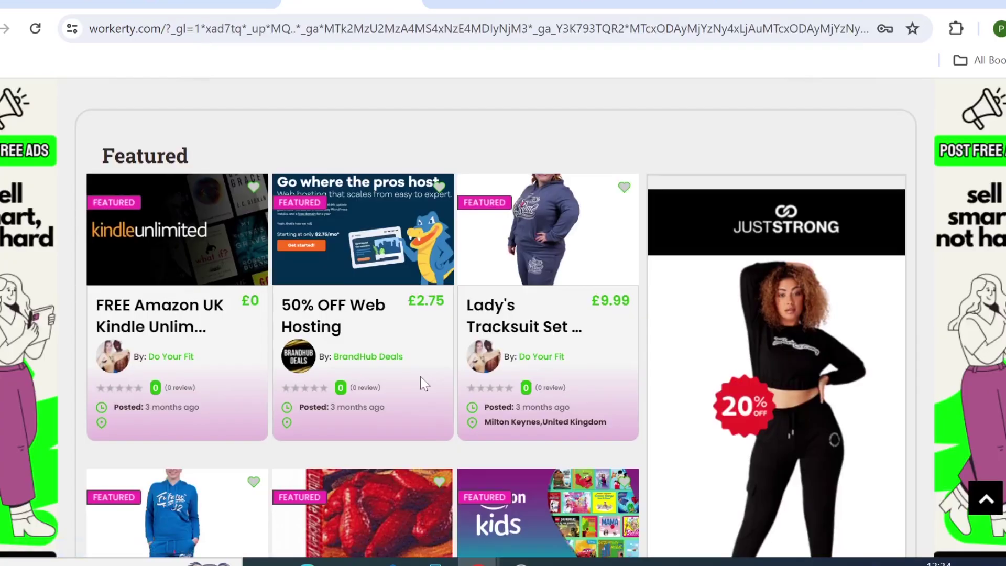
pyautogui.click(352, 228)
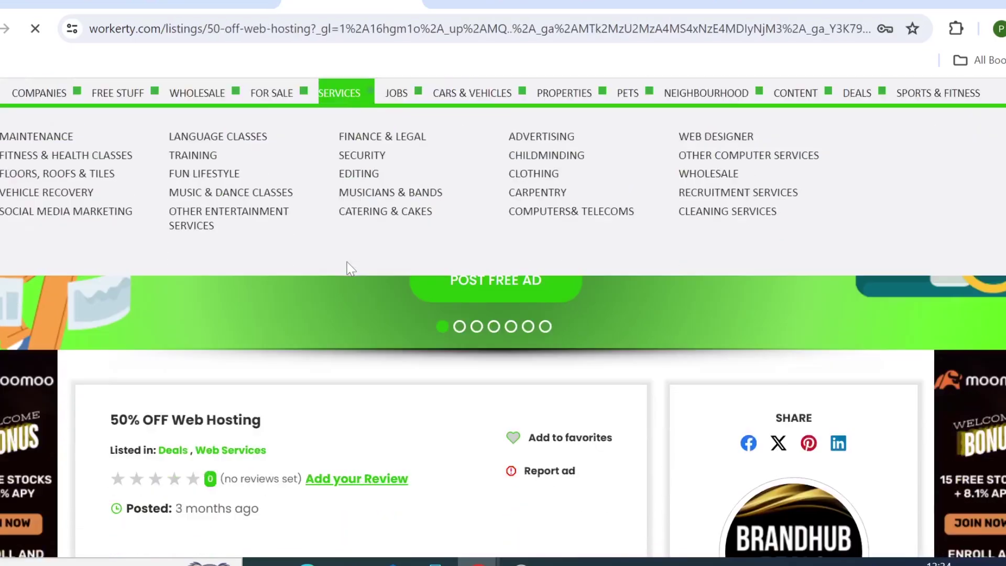
pyautogui.scroll(-2, 351, 268)
pyautogui.scroll(-2, 350, 268)
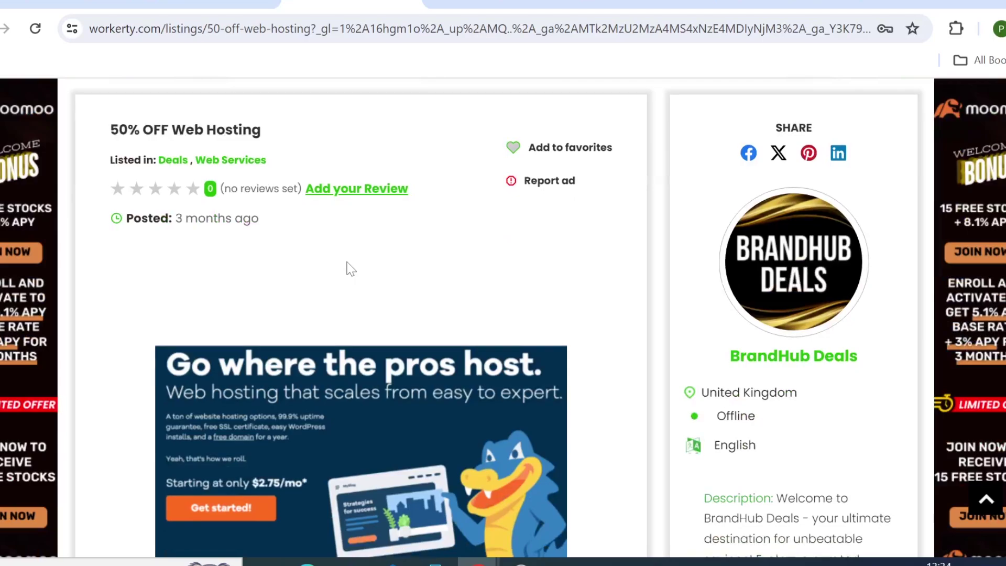
pyautogui.scroll(-1, 351, 268)
pyautogui.scroll(-1, 351, 268)
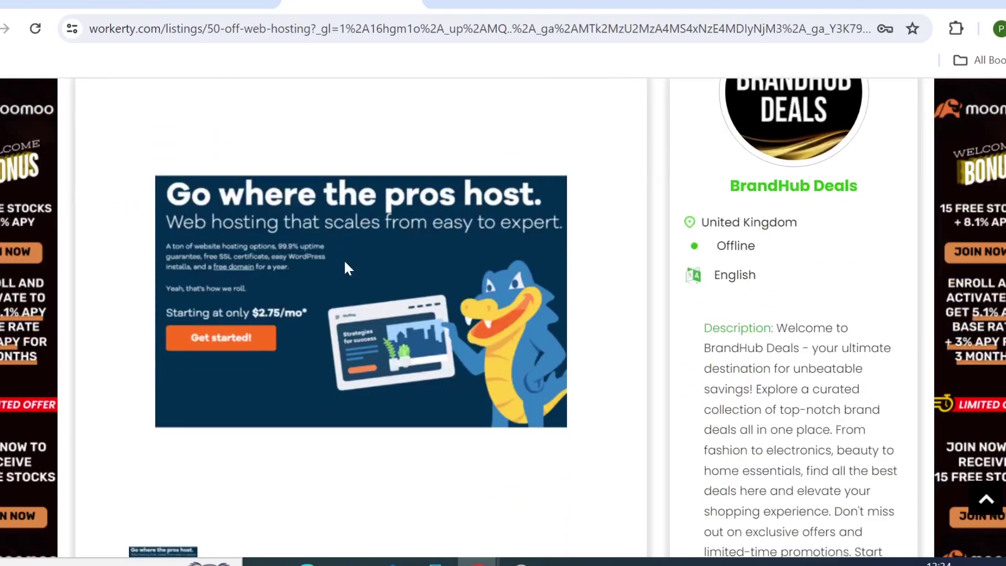
pyautogui.scroll(-2, 299, 314)
pyautogui.scroll(-2, 298, 324)
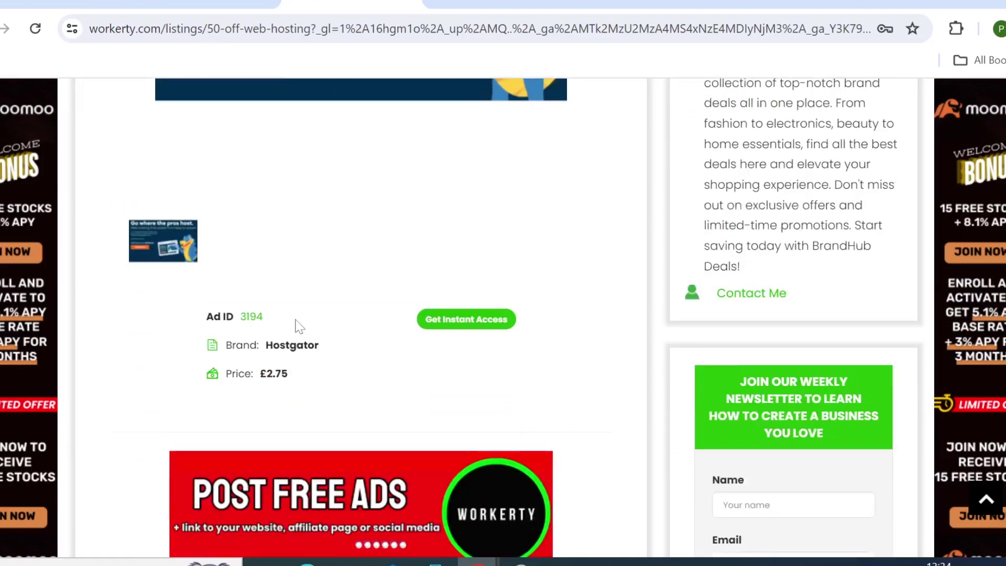
pyautogui.scroll(-1, 297, 324)
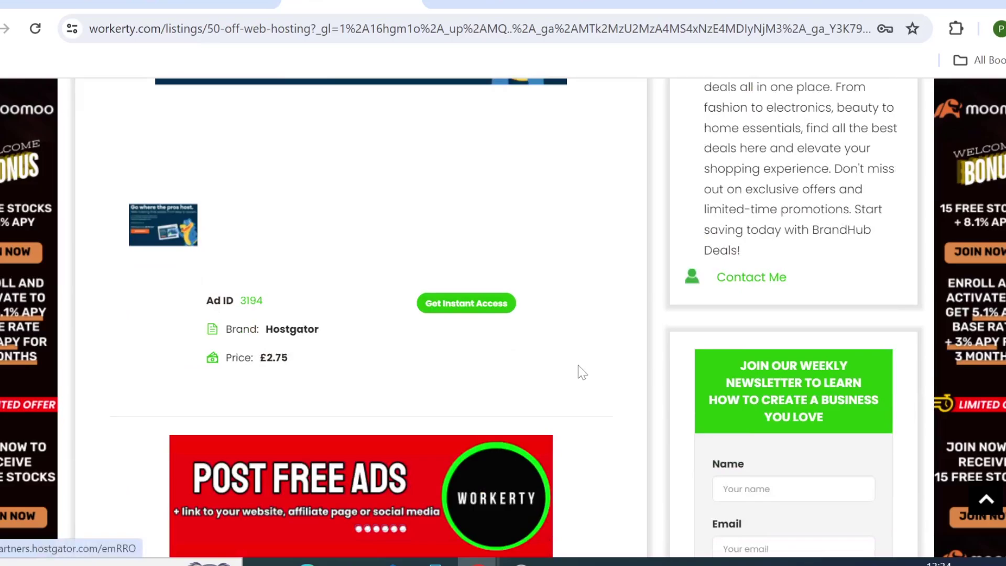
pyautogui.scroll(-4, 581, 372)
pyautogui.scroll(-2, 550, 409)
pyautogui.scroll(-1, 519, 440)
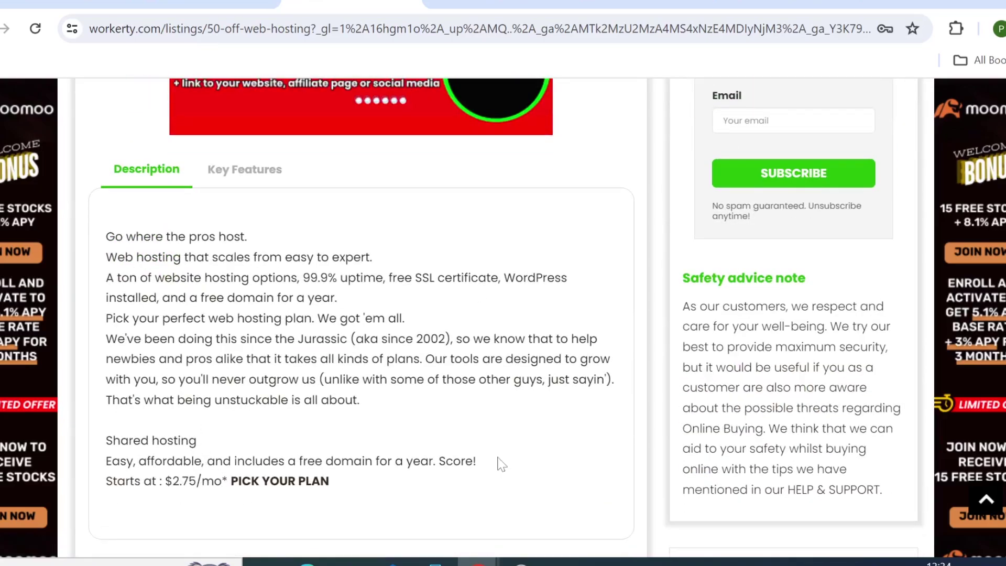
pyautogui.scroll(-2, 501, 463)
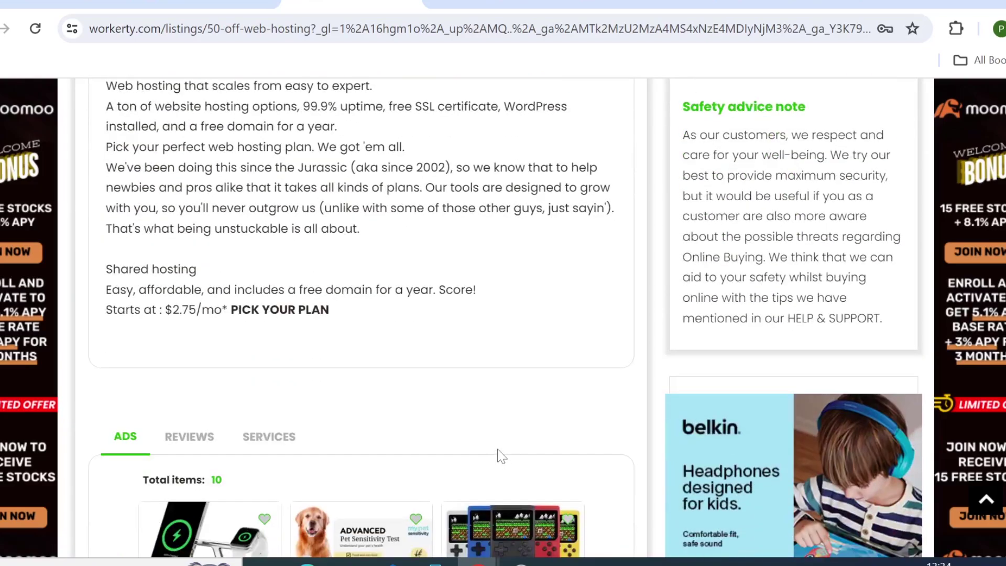
pyautogui.scroll(6, 501, 455)
pyautogui.scroll(4, 499, 450)
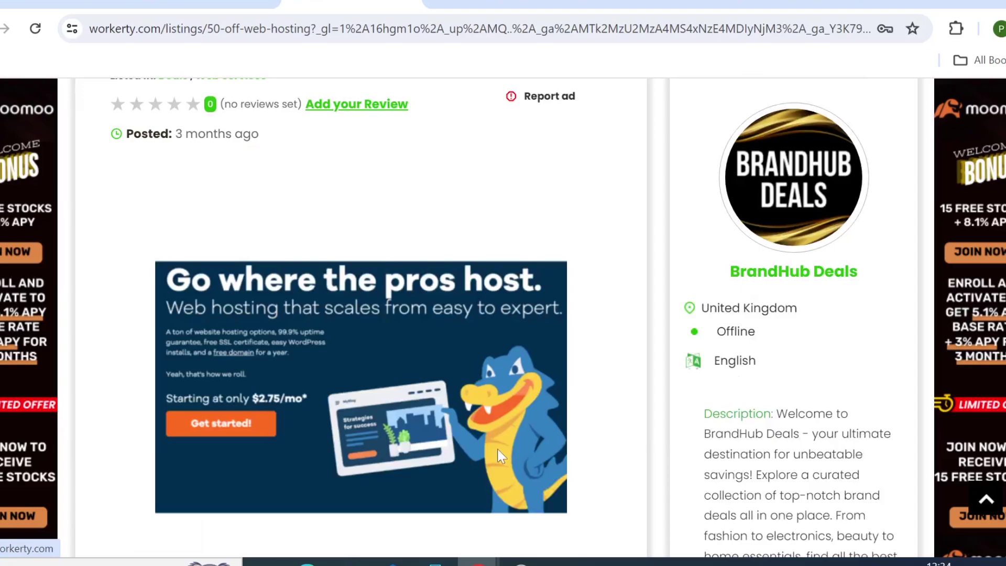
pyautogui.scroll(5, 498, 449)
pyautogui.scroll(3, 487, 444)
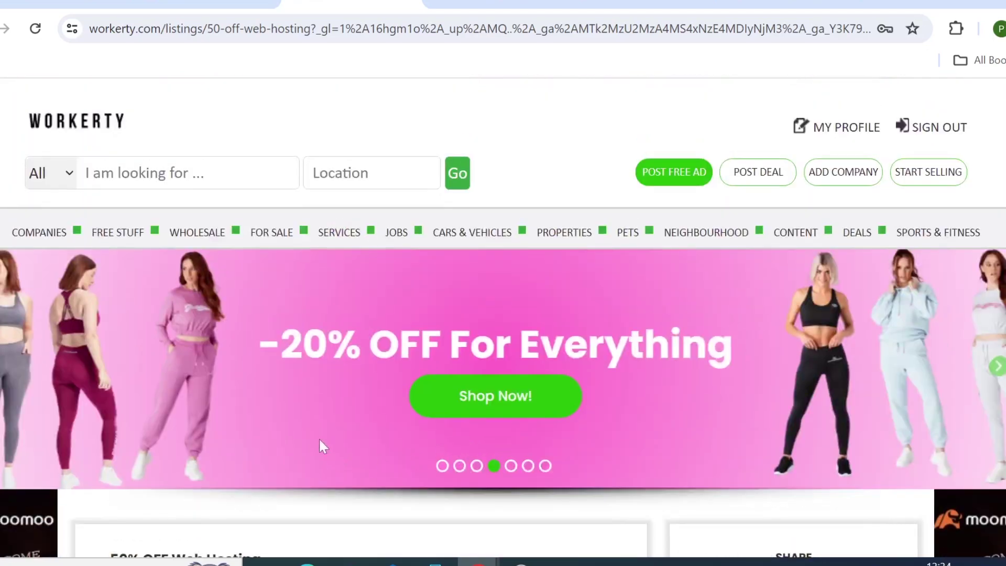
pyautogui.click(865, 130)
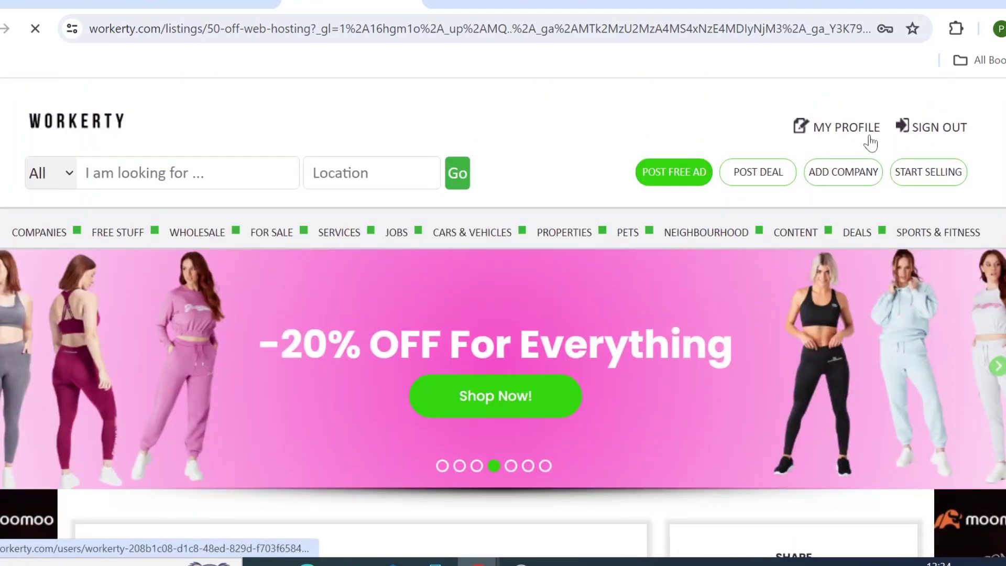
pyautogui.scroll(-5, 865, 157)
pyautogui.scroll(-2, 850, 229)
pyautogui.scroll(-2, 834, 237)
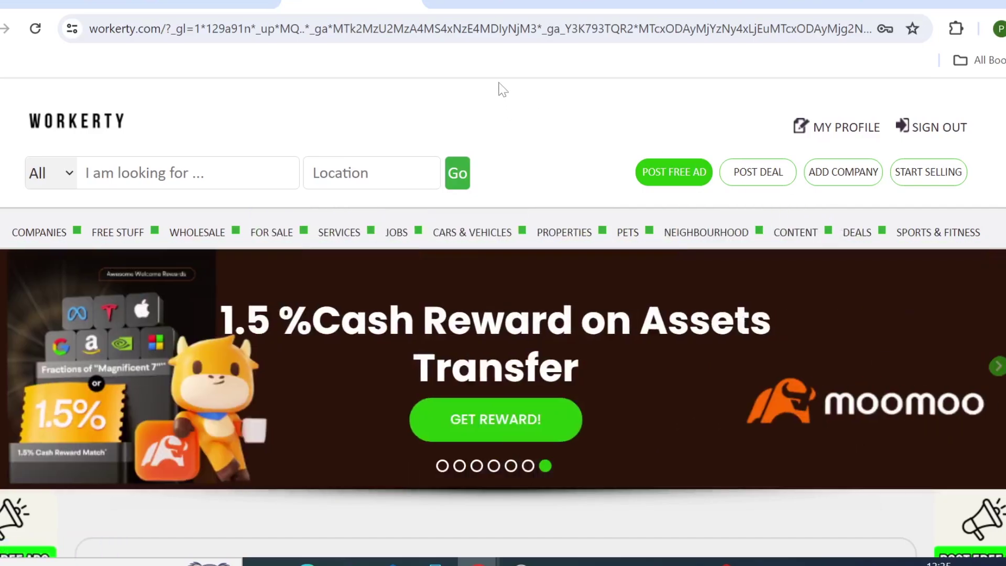
# Scroll the Shopify affiliate list up to the '45 Best Affiliate Programs' title.
pyautogui.click(502, 3)
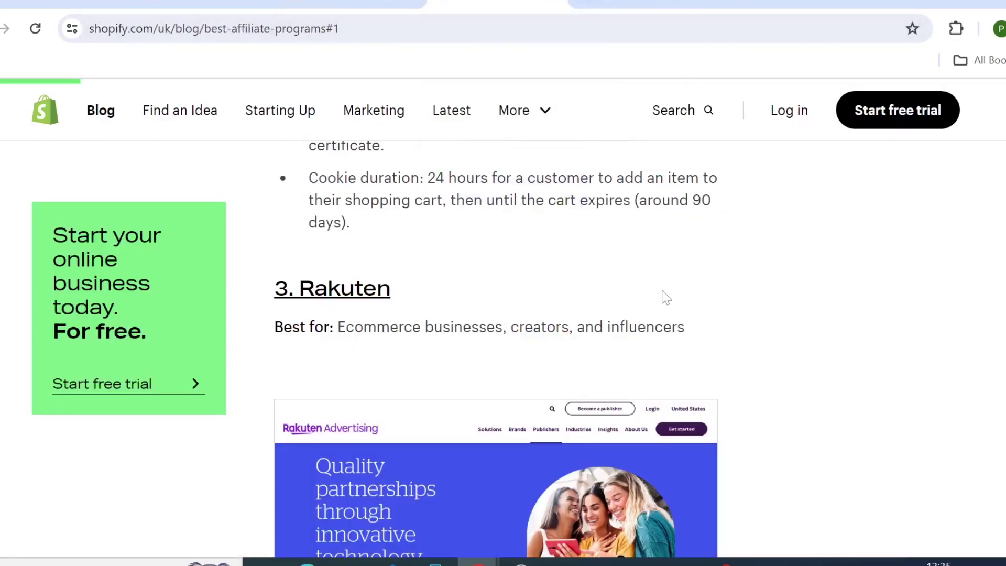
pyautogui.scroll(10, 761, 304)
pyautogui.scroll(5, 755, 307)
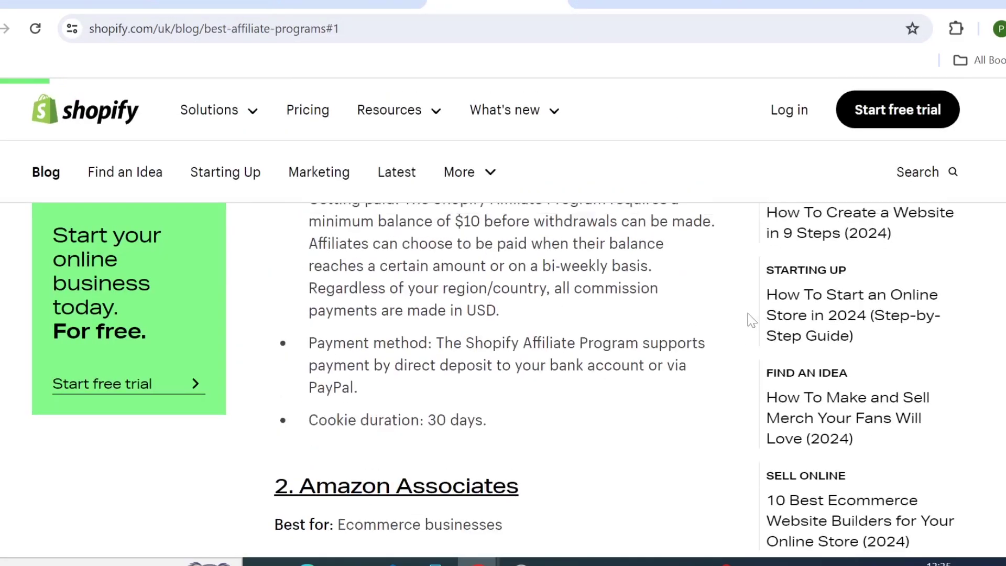
pyautogui.scroll(5, 747, 315)
pyautogui.scroll(5, 742, 317)
pyautogui.scroll(2, 698, 360)
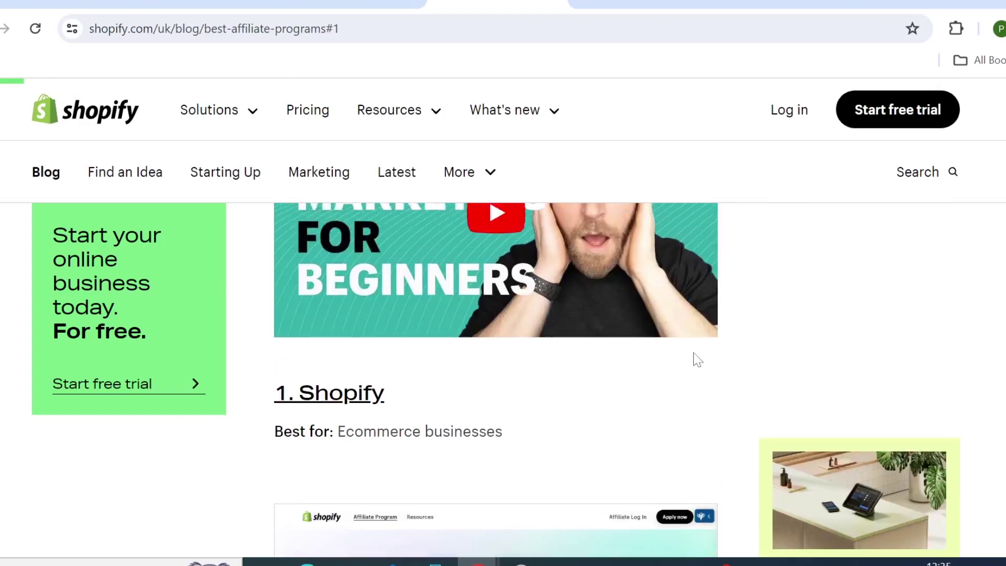
pyautogui.scroll(5, 697, 359)
pyautogui.scroll(3, 698, 359)
pyautogui.scroll(4, 698, 359)
pyautogui.scroll(3, 698, 360)
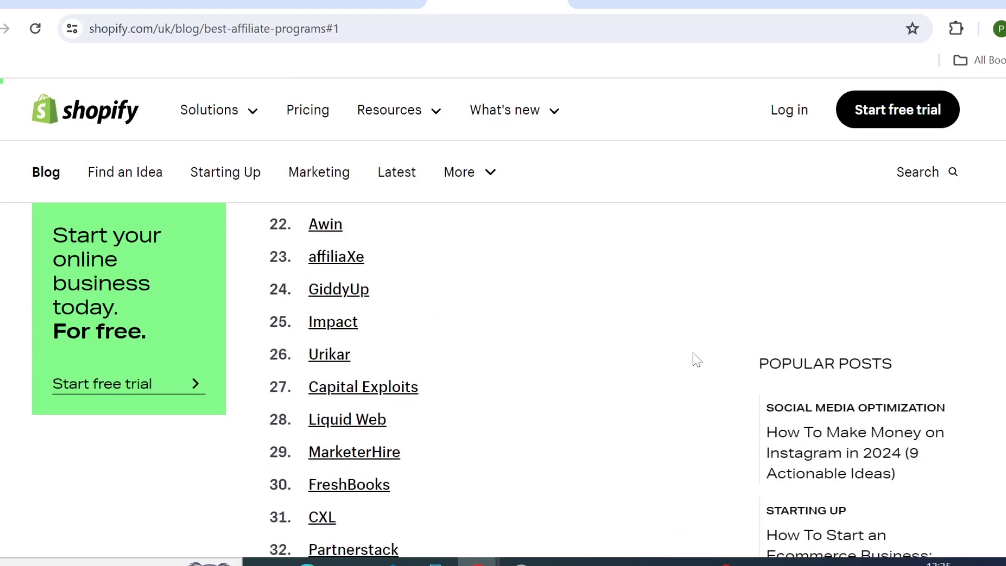
pyautogui.scroll(3, 697, 362)
pyautogui.scroll(3, 692, 363)
pyautogui.scroll(2, 684, 366)
pyautogui.scroll(3, 680, 362)
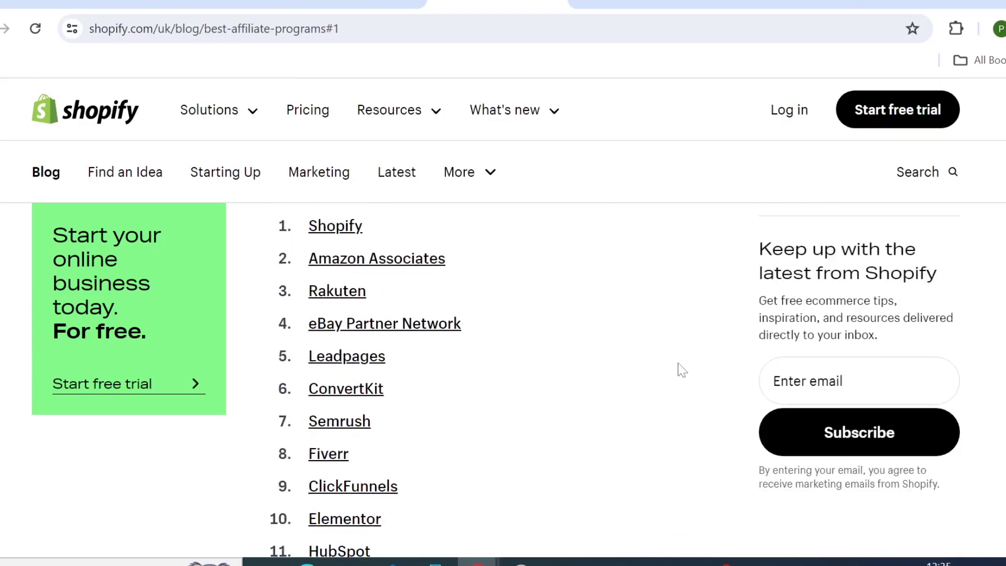
pyautogui.scroll(5, 679, 363)
pyautogui.scroll(1, 680, 363)
pyautogui.scroll(5, 679, 365)
pyautogui.scroll(2, 681, 371)
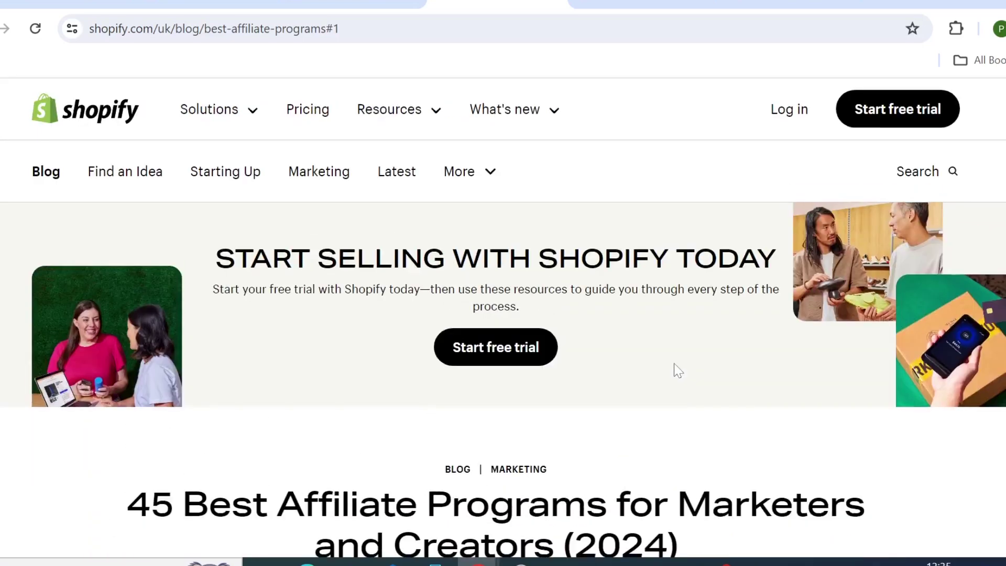
# Go to ClickBank's Top Offers and expand the Billing Type(s) filter.
pyautogui.click(662, 3)
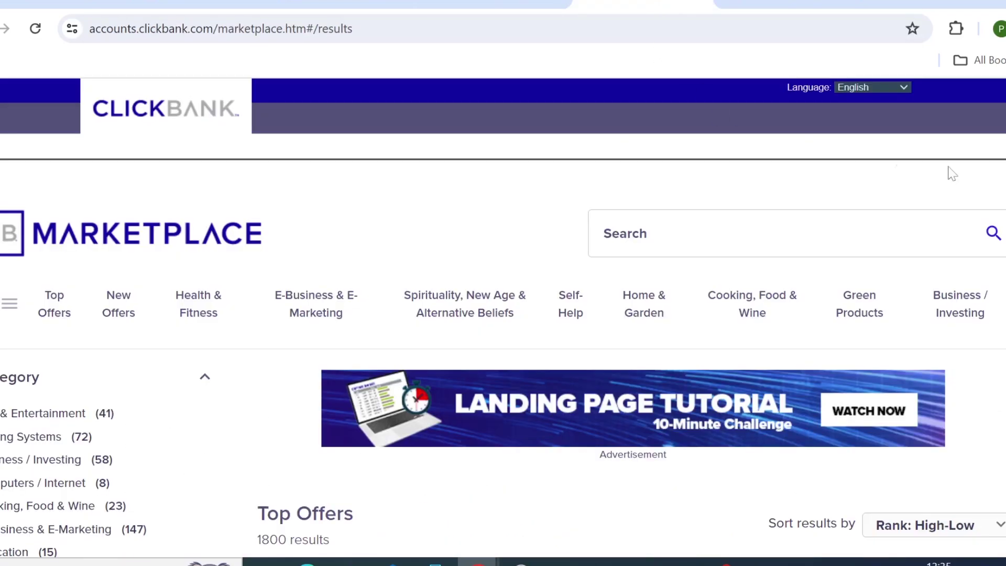
pyautogui.scroll(-2, 633, 354)
pyautogui.scroll(-2, 634, 354)
pyautogui.scroll(-3, 633, 354)
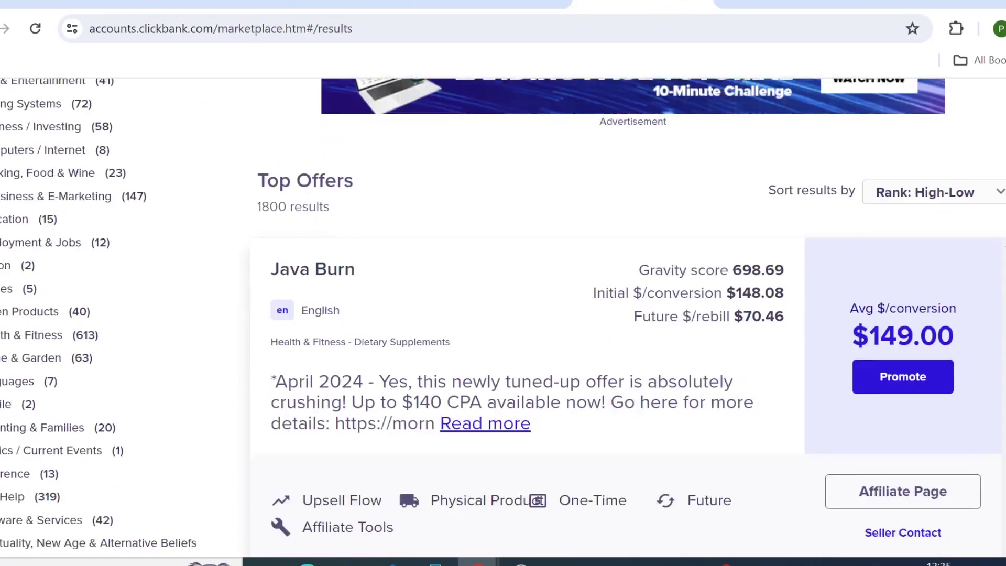
pyautogui.scroll(-1, 633, 354)
pyautogui.scroll(-1, 975, 350)
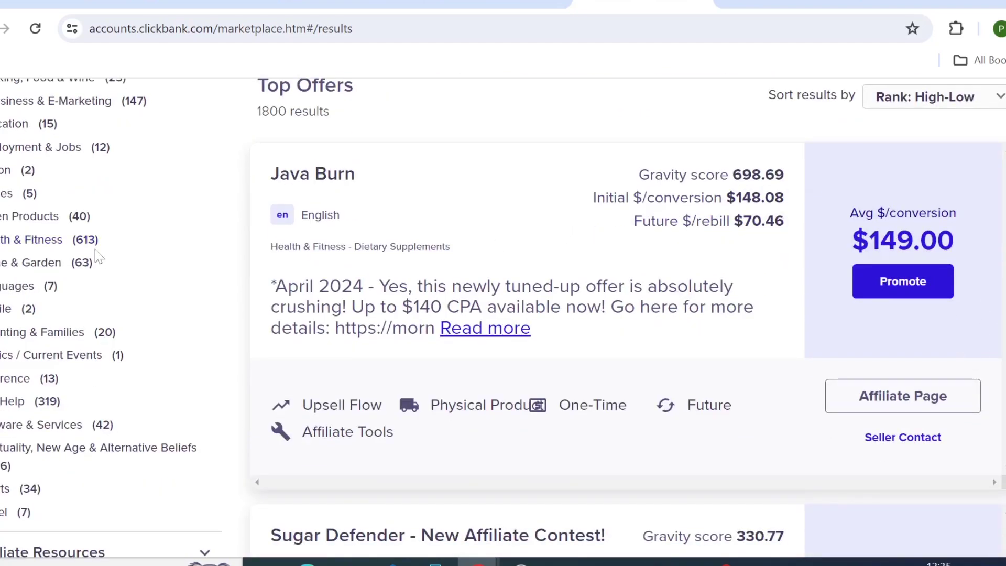
pyautogui.scroll(-3, 89, 323)
pyautogui.scroll(-2, 90, 323)
pyautogui.scroll(-3, 89, 326)
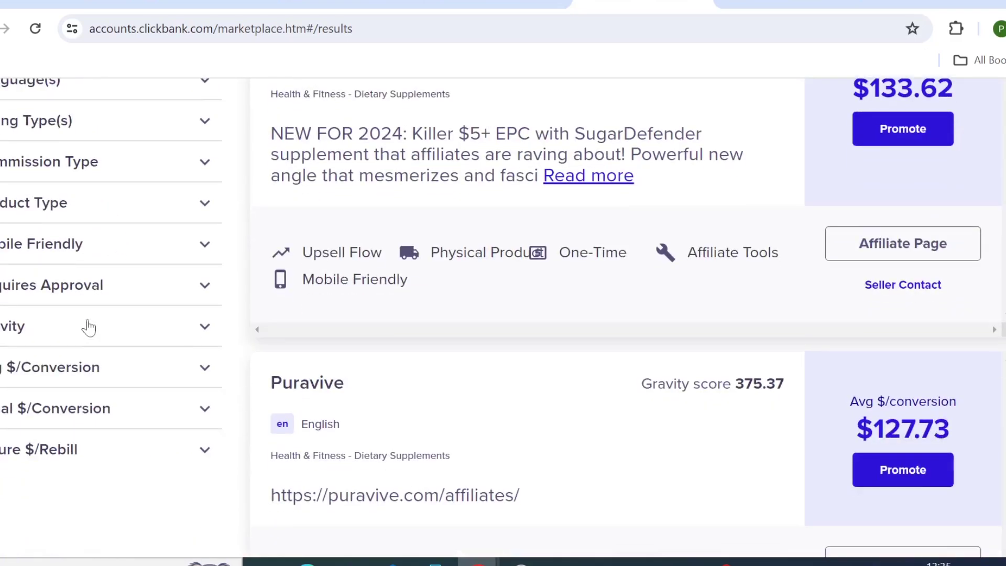
pyautogui.click(85, 126)
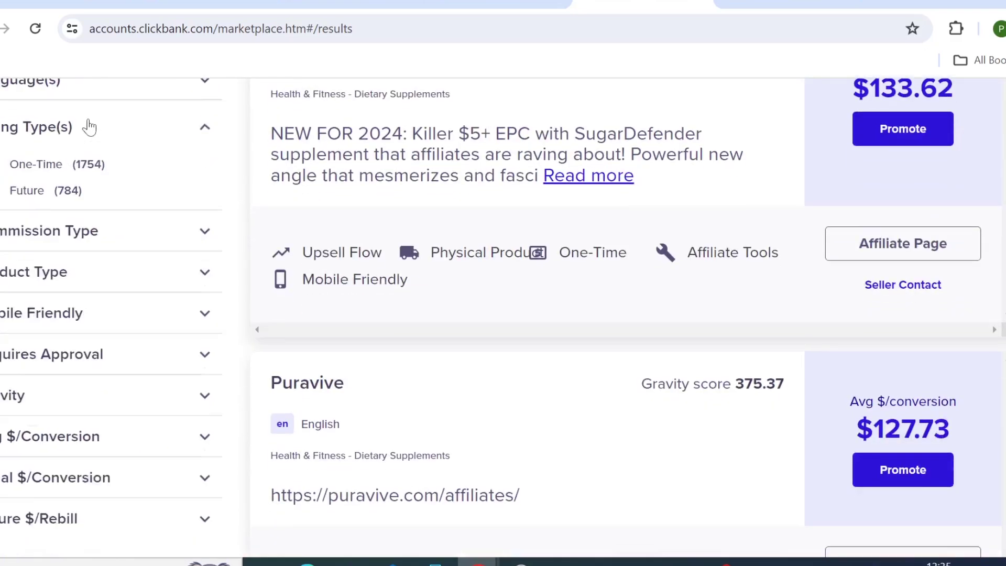
# Filter to Future billing (784 results), compare Gravity and rebill payouts, then return to Workerty.
pyautogui.click(27, 190)
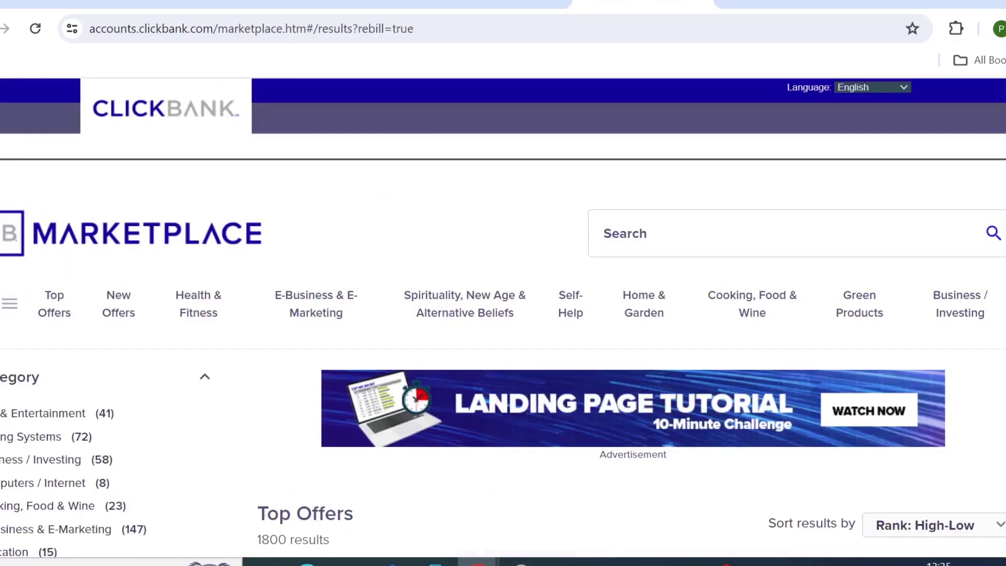
pyautogui.scroll(-1, 504, 315)
pyautogui.scroll(-2, 503, 314)
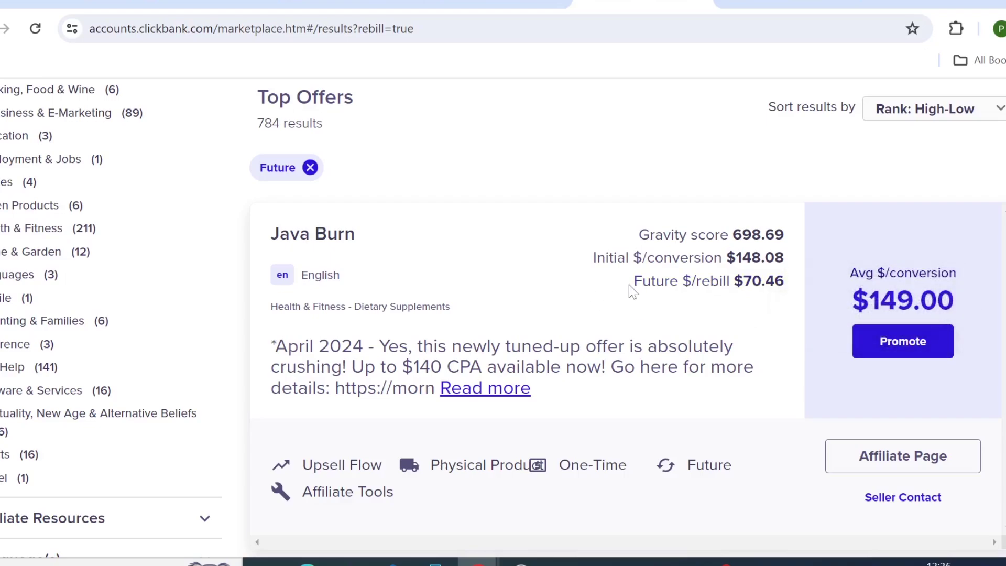
pyautogui.scroll(-1, 632, 291)
pyautogui.scroll(-1, 632, 291)
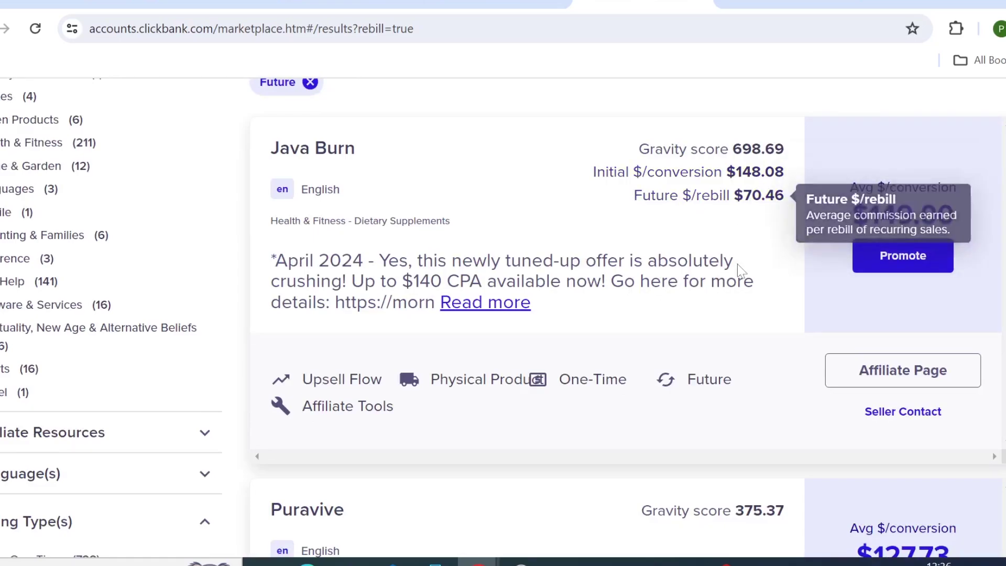
pyautogui.scroll(-1, 742, 271)
pyautogui.scroll(-5, 745, 289)
pyautogui.scroll(-3, 744, 290)
pyautogui.scroll(-2, 745, 290)
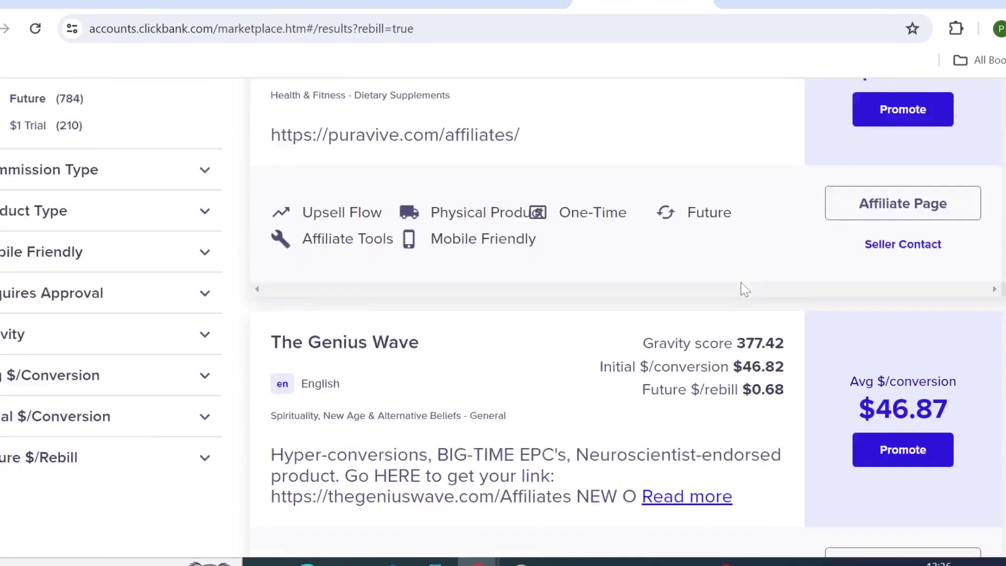
pyautogui.scroll(-3, 745, 289)
pyautogui.scroll(-4, 744, 289)
pyautogui.scroll(-1, 745, 289)
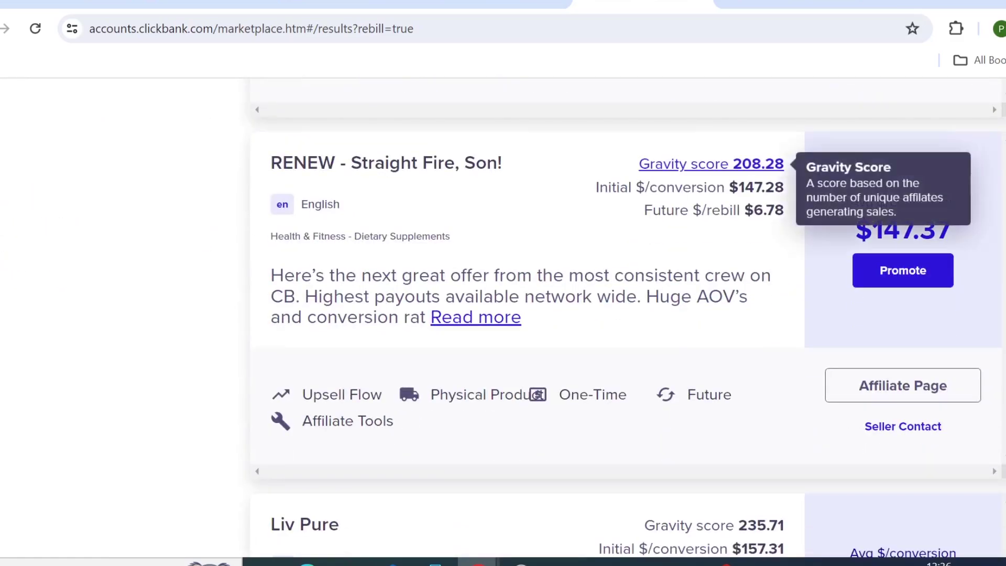
pyautogui.scroll(8, 508, 319)
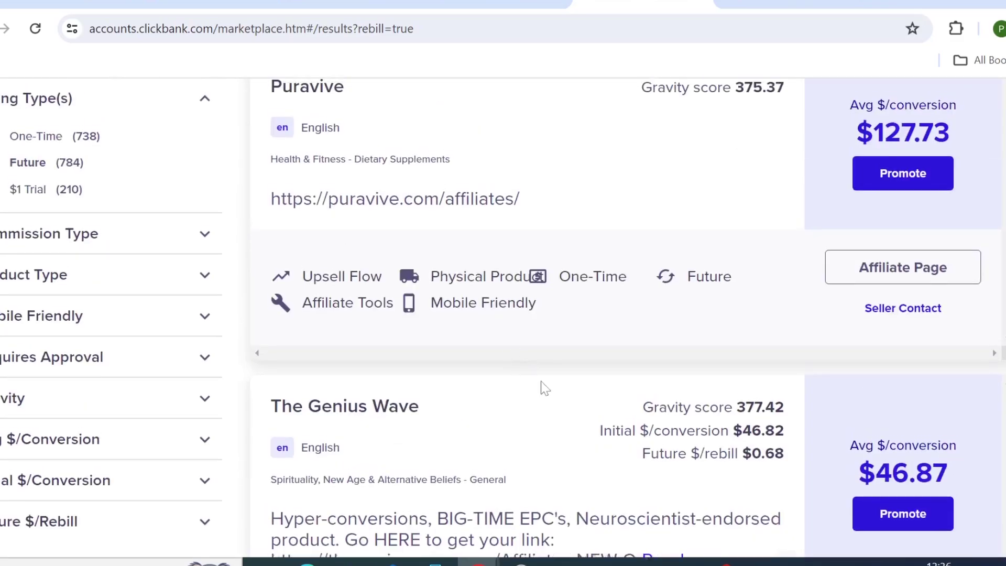
pyautogui.scroll(2, 507, 320)
pyautogui.scroll(3, 545, 392)
pyautogui.scroll(5, 544, 392)
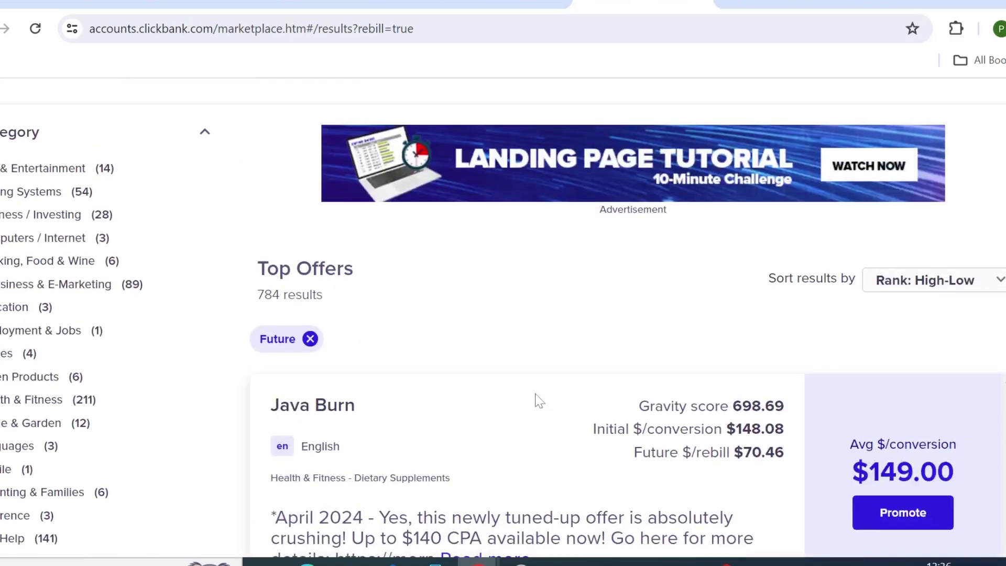
pyautogui.scroll(2, 540, 400)
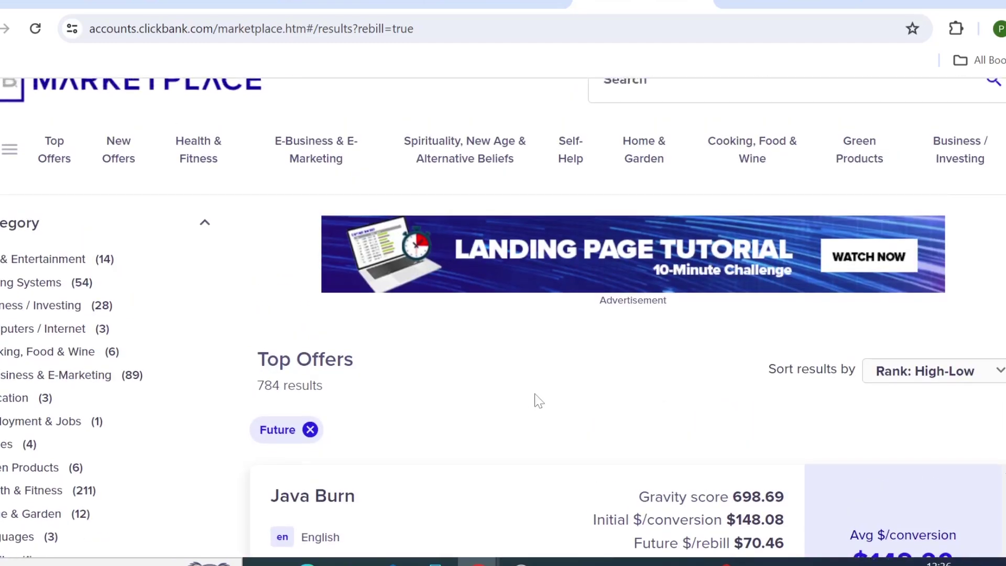
pyautogui.scroll(3, 540, 400)
pyautogui.scroll(-1, 537, 401)
pyautogui.scroll(-8, 537, 401)
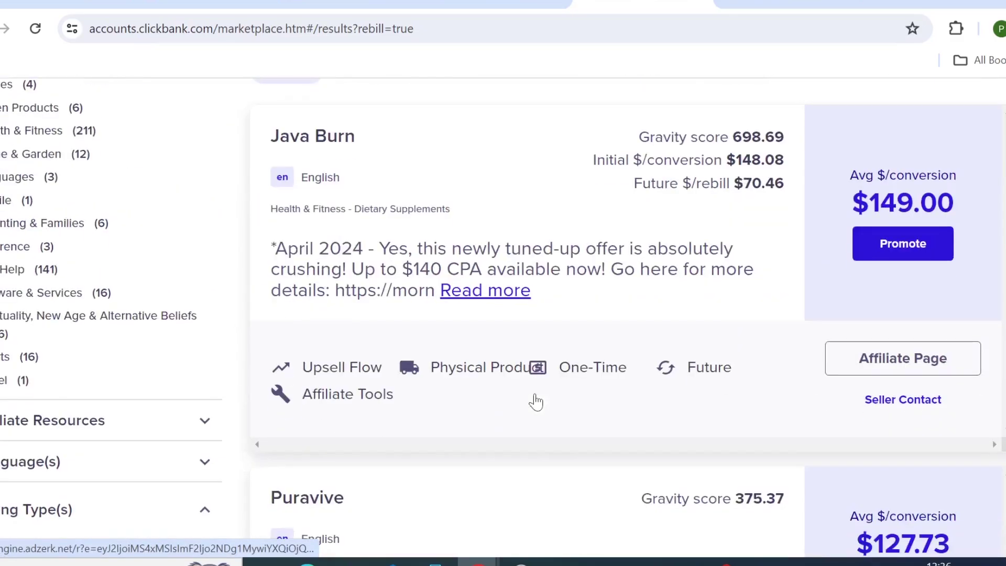
pyautogui.scroll(-2, 535, 397)
pyautogui.scroll(-4, 535, 397)
pyautogui.scroll(-3, 535, 397)
pyautogui.scroll(-4, 532, 394)
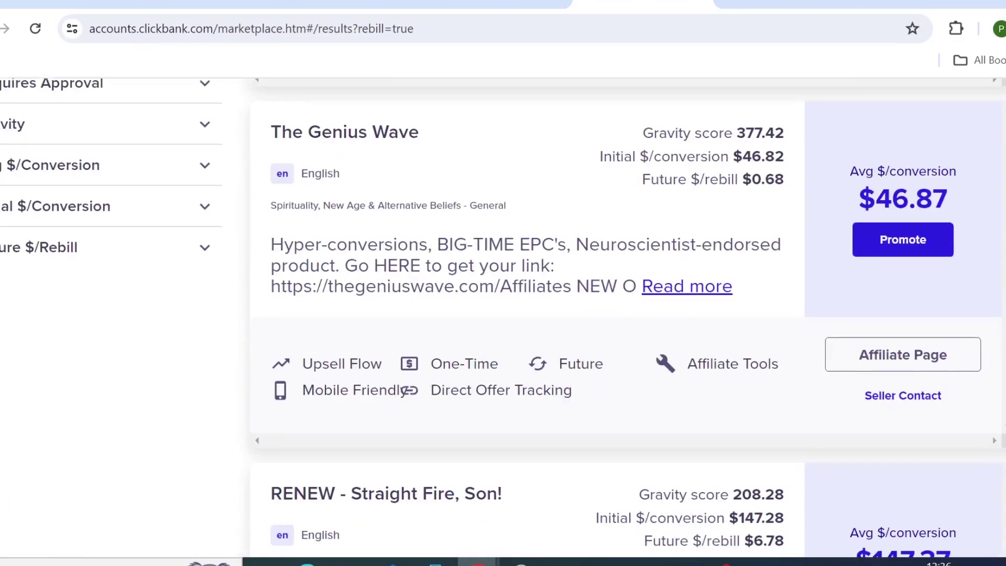
pyautogui.scroll(-2, 532, 395)
pyautogui.scroll(-4, 532, 394)
# Return to Workerty's homepage and browse its Featured listings down to the Women's Honeycomb and iPhone ads.
pyautogui.click(335, 4)
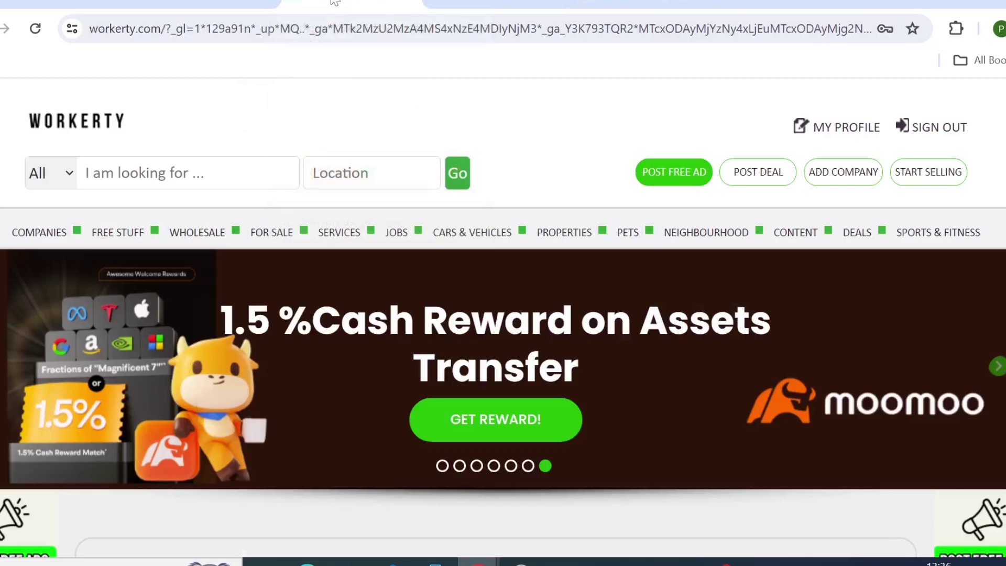
pyautogui.scroll(-3, 503, 354)
pyautogui.scroll(-2, 503, 354)
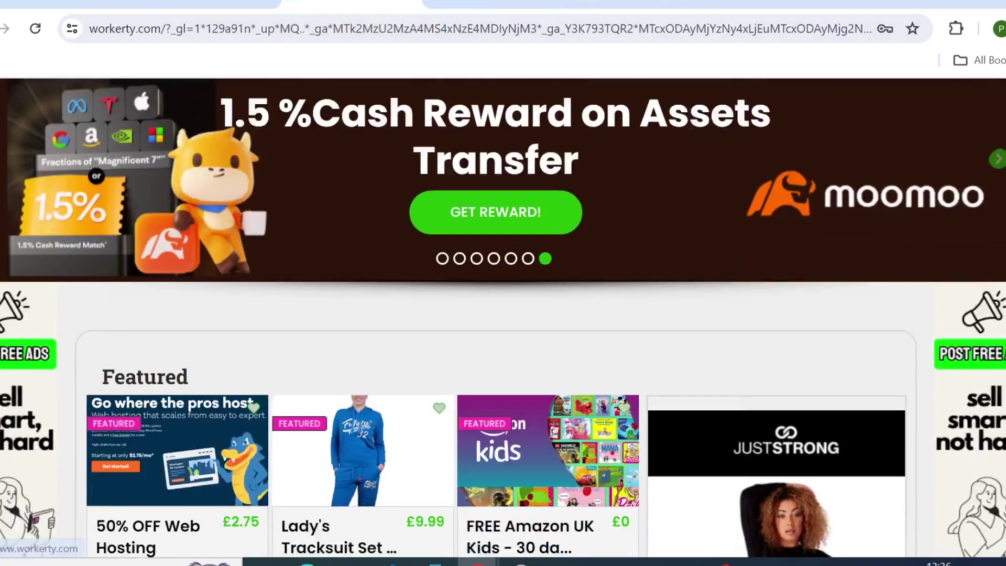
pyautogui.scroll(-4, 503, 354)
pyautogui.scroll(-3, 504, 355)
pyautogui.scroll(-5, 591, 173)
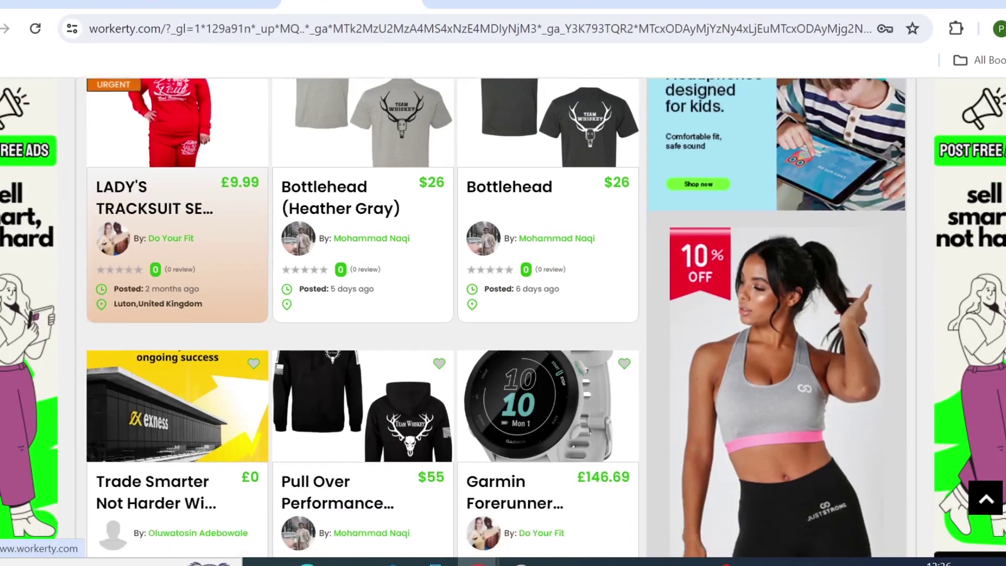
pyautogui.scroll(-1, 591, 173)
pyautogui.scroll(-4, 503, 315)
pyautogui.scroll(-4, 503, 315)
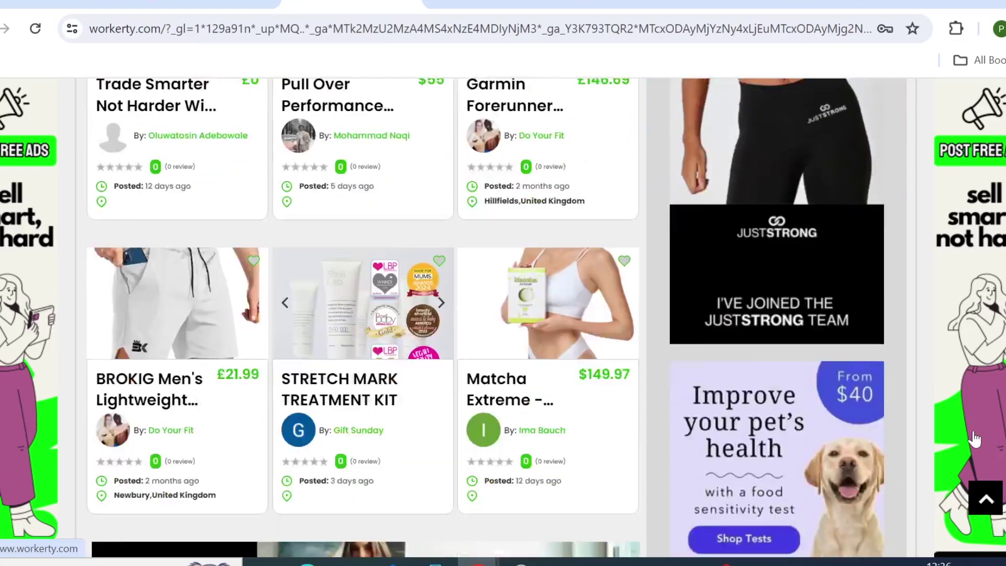
pyautogui.scroll(-5, 503, 314)
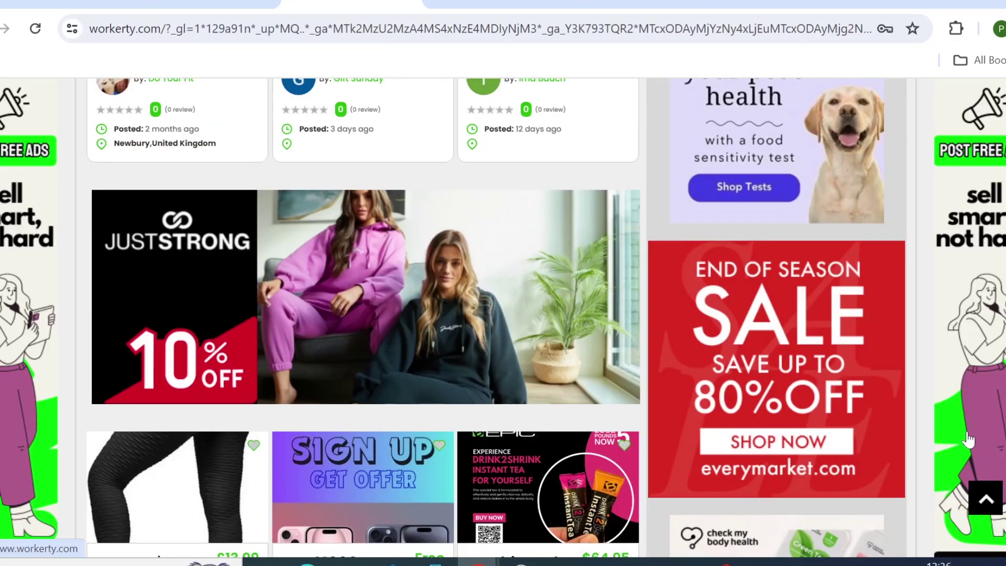
pyautogui.scroll(-2, 969, 440)
pyautogui.scroll(-1, 970, 440)
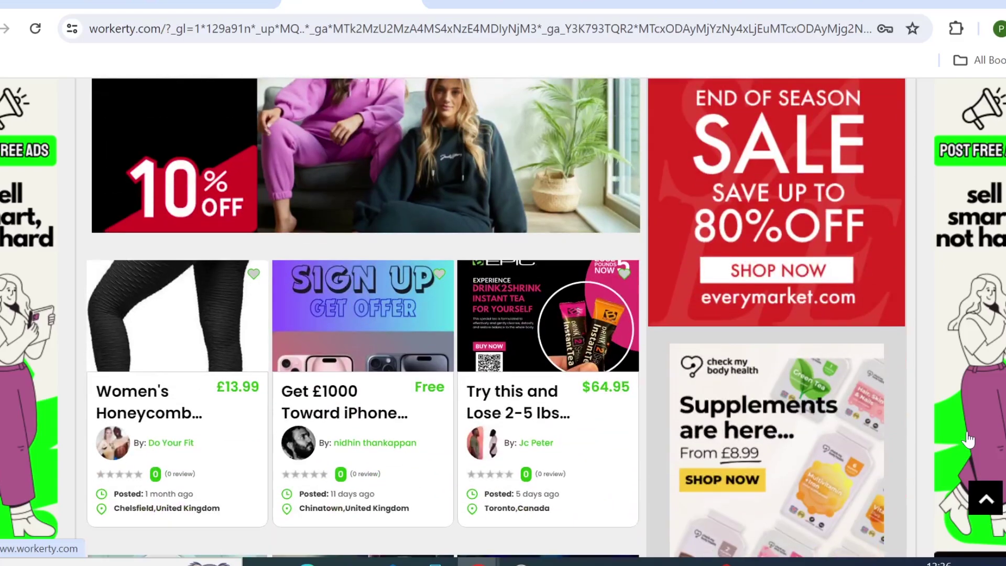